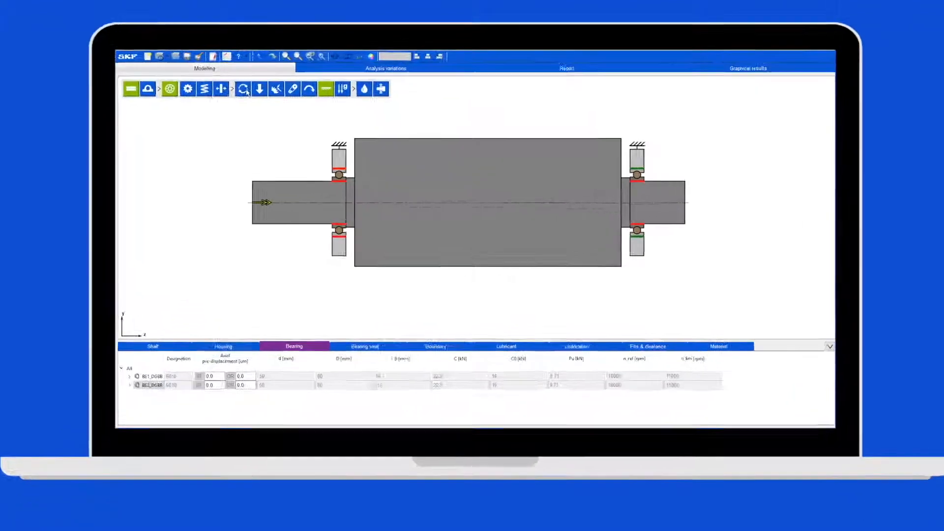
# Replace the shaft's rotation speed value with 3000 rpm, preview it, and confirm
pyautogui.click(273, 114)
pyautogui.doubleClick(520, 279)
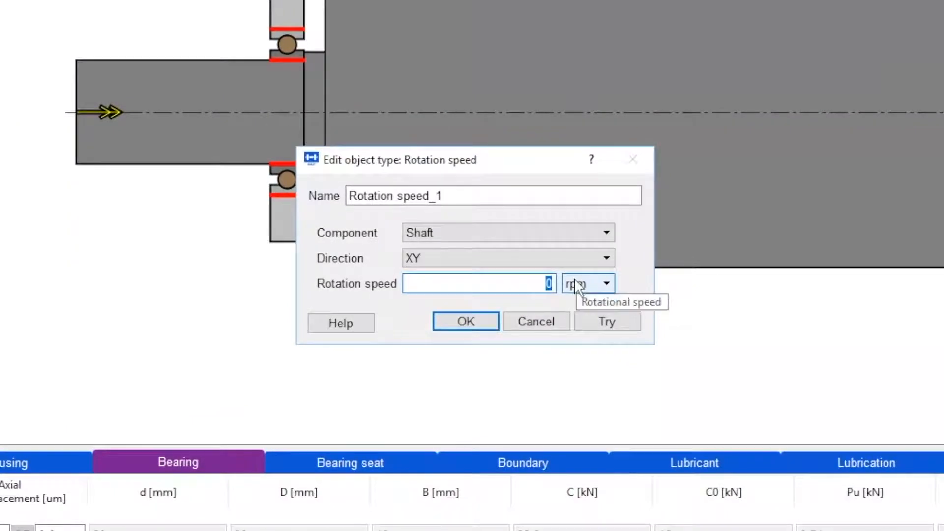
pyautogui.press('BackSpace')
pyautogui.press('BackSpace')
pyautogui.press('BackSpace')
pyautogui.press('BackSpace')
pyautogui.click(616, 324)
pyautogui.click(467, 323)
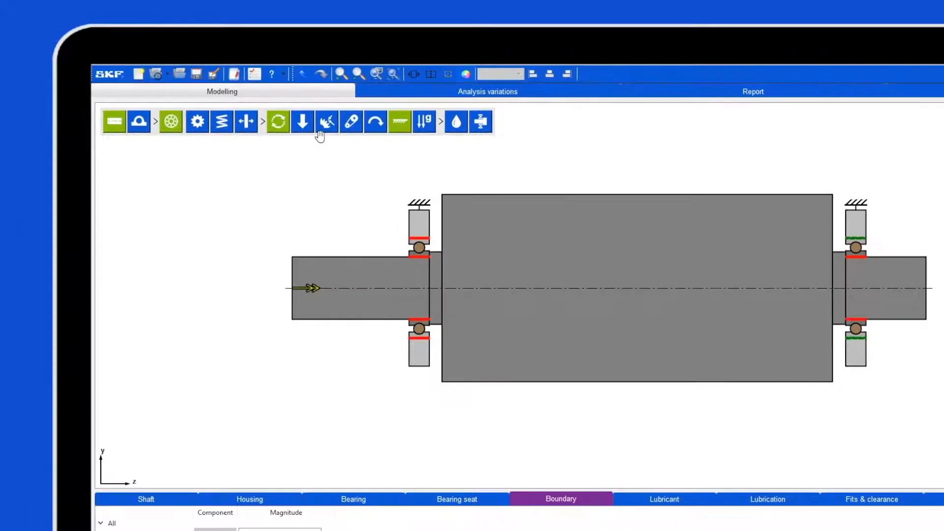
# Place a force named Force_Rotor at the shaft's middle with −6000 N along Y
pyautogui.click(311, 128)
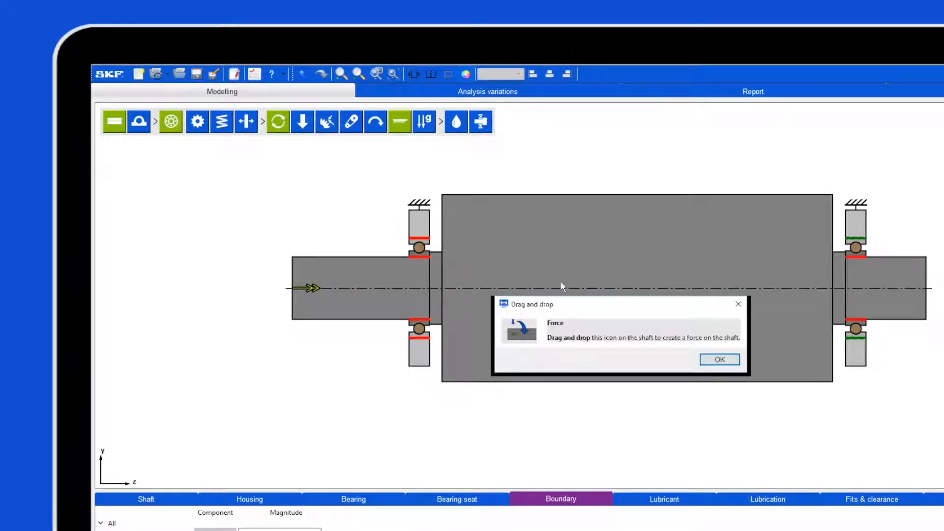
pyautogui.click(722, 360)
pyautogui.moveTo(303, 118); pyautogui.dragTo(630, 284)
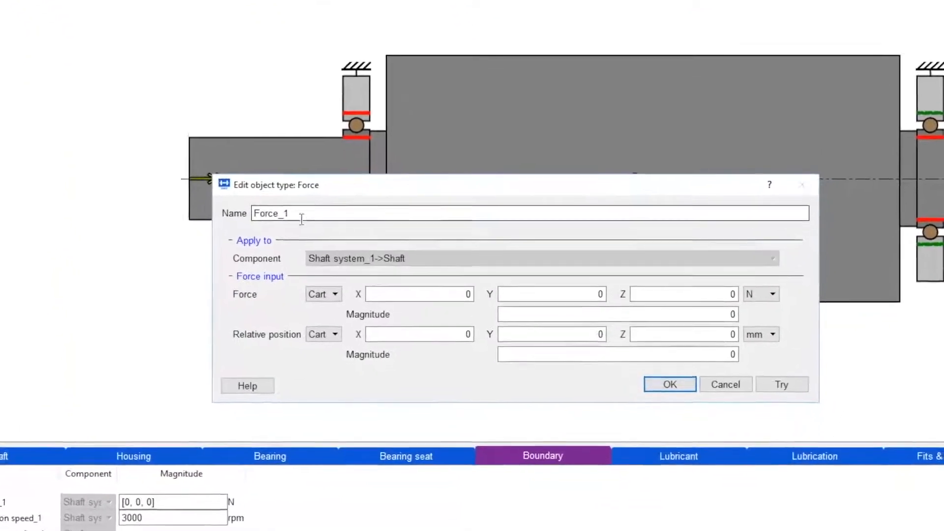
pyautogui.click(303, 216)
pyautogui.press('BackSpace')
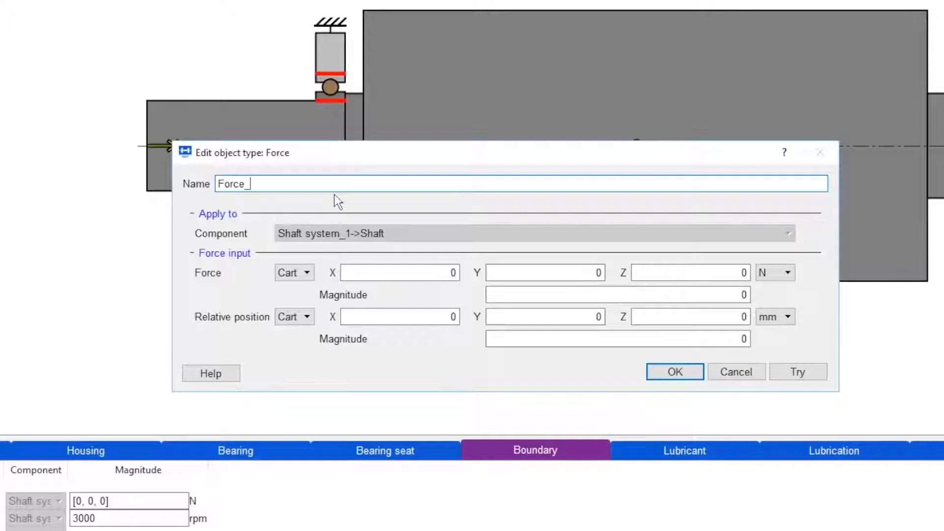
pyautogui.write('Rotor')
pyautogui.moveTo(596, 274); pyautogui.dragTo(602, 278)
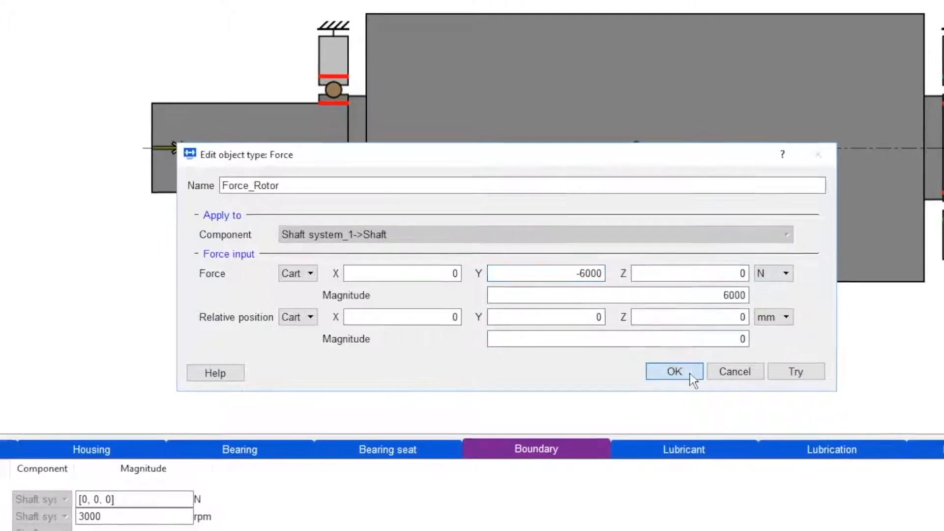
pyautogui.click(690, 373)
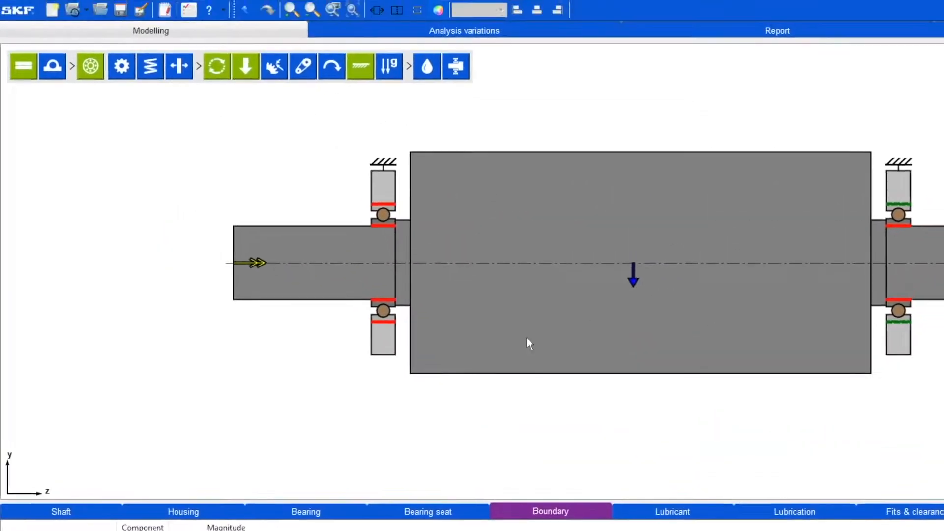
# Drop a second force onto the shaft and rename it Force_polea
pyautogui.click(279, 117)
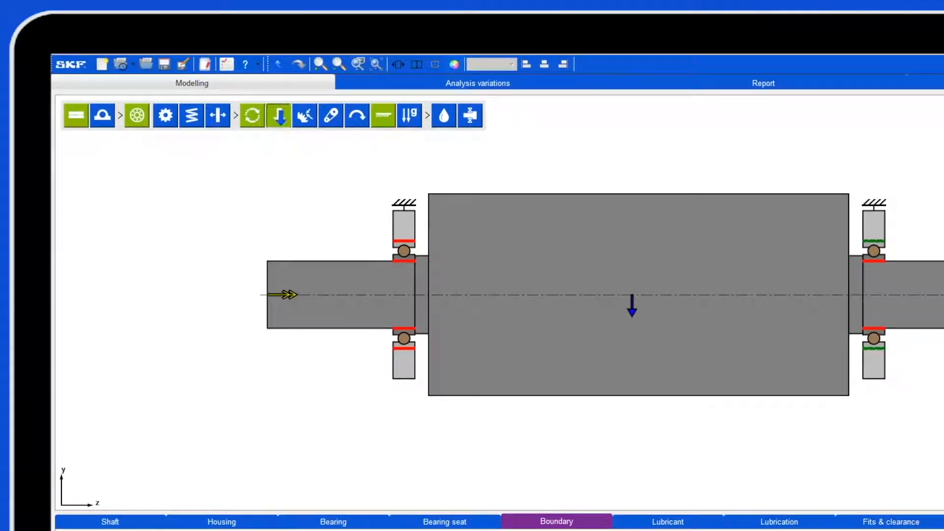
pyautogui.click(323, 297)
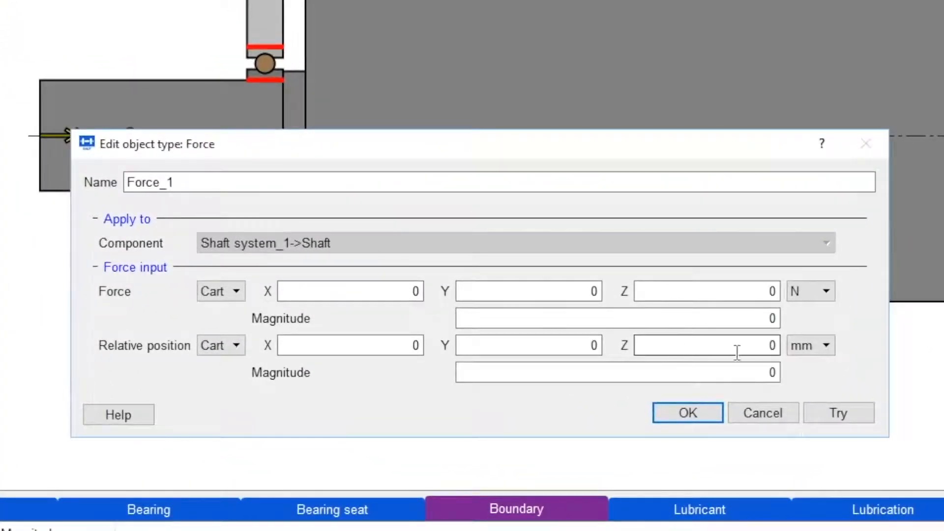
pyautogui.click(235, 181)
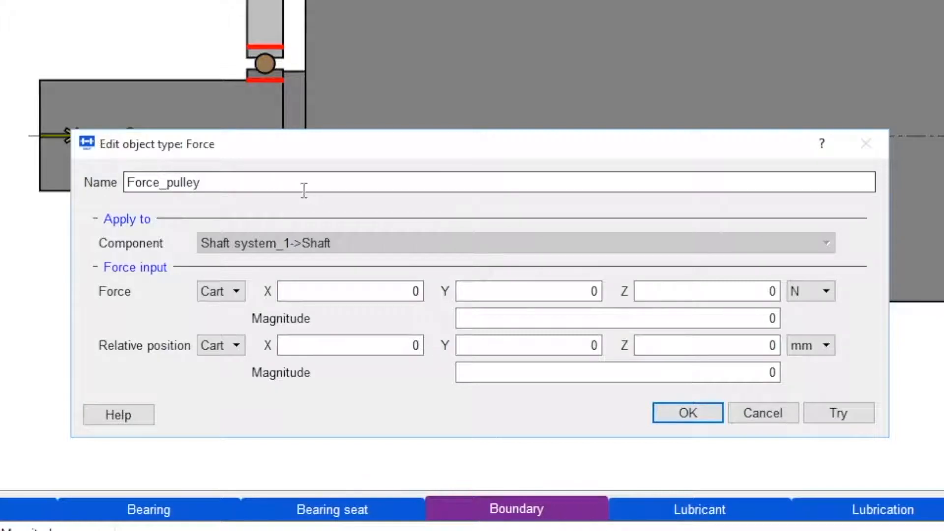
pyautogui.moveTo(248, 182); pyautogui.dragTo(169, 182)
pyautogui.write('bo')
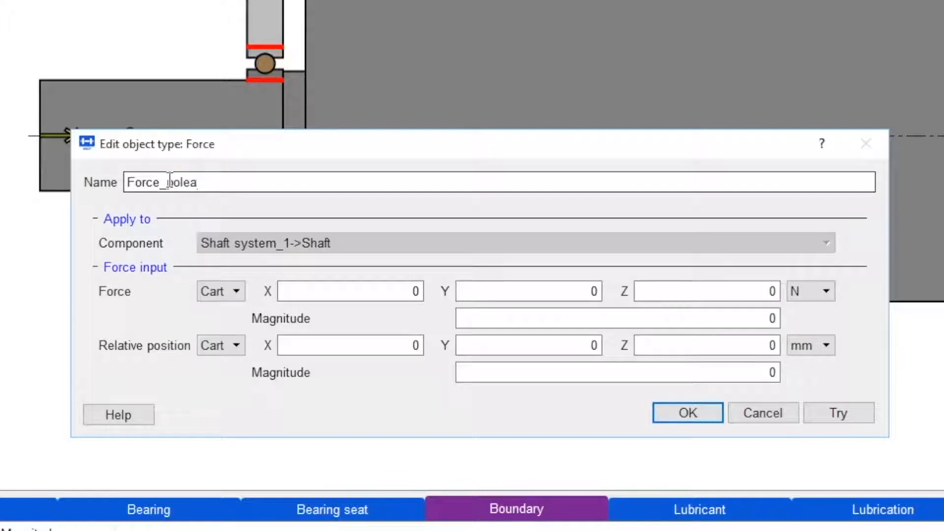
# Give Force_polea −2500 N in X and −3000 N in Y, preview, and confirm
pyautogui.click(545, 298)
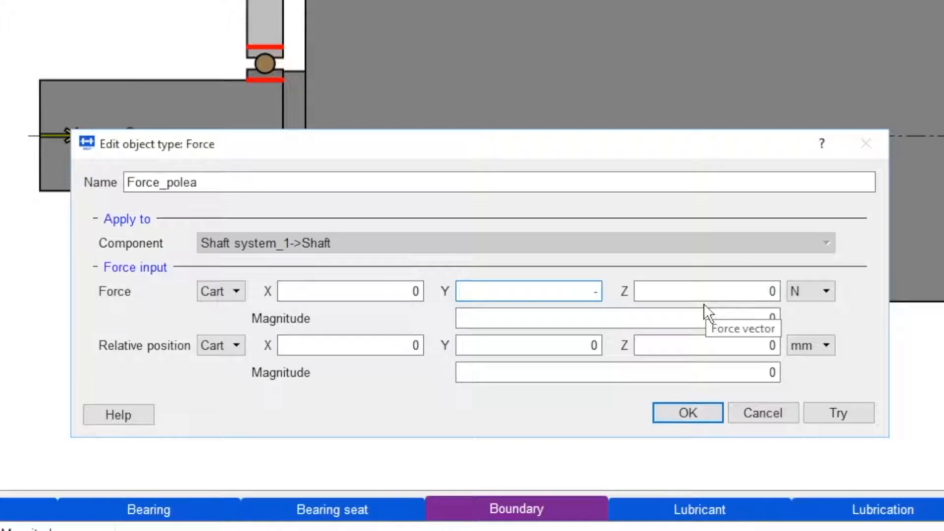
pyautogui.write('-3000')
pyautogui.doubleClick(415, 292)
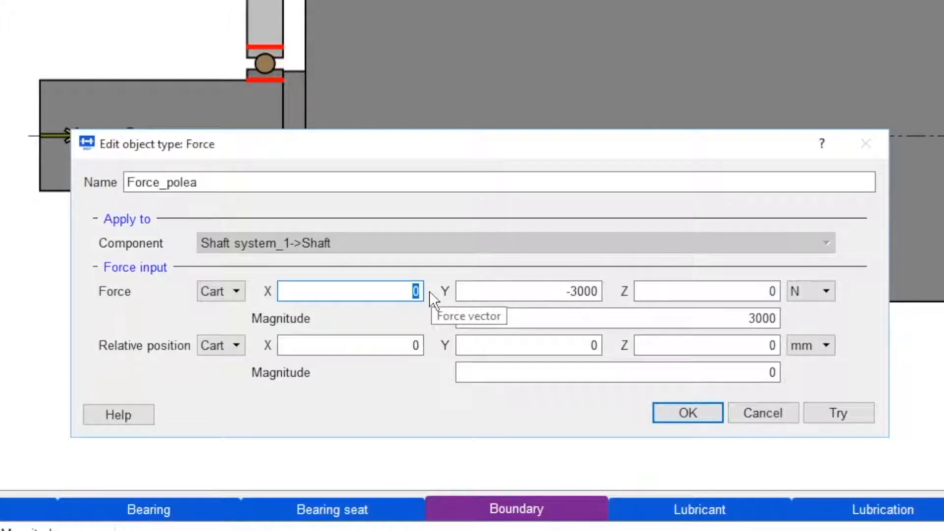
pyautogui.write('00')
pyautogui.click(393, 291)
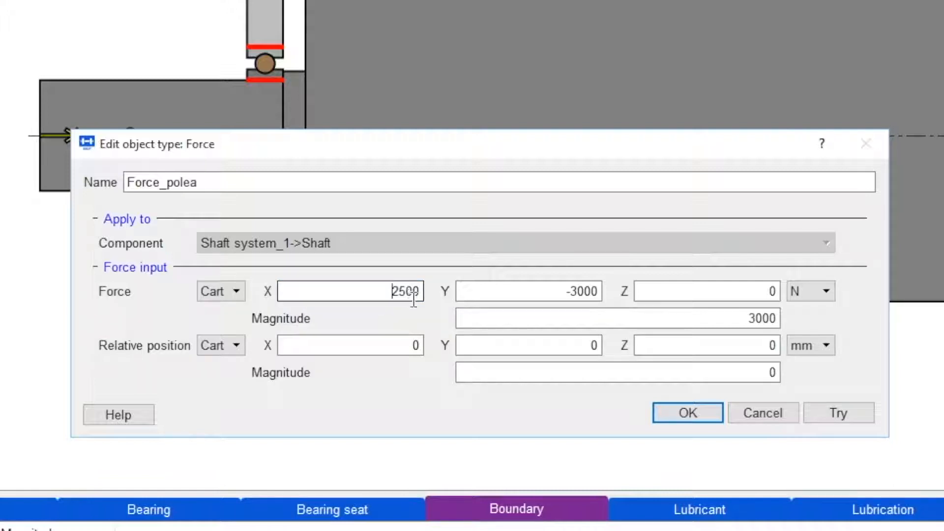
pyautogui.write('-')
pyautogui.click(844, 413)
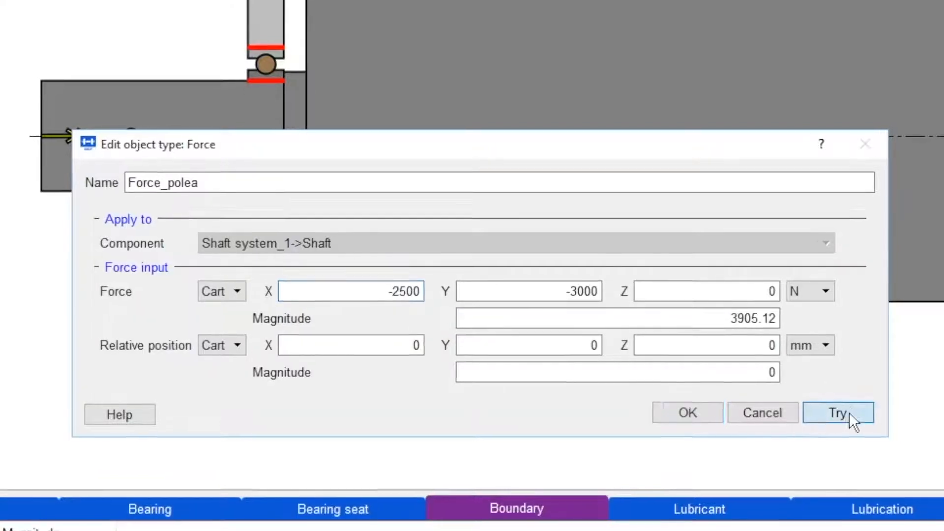
pyautogui.click(697, 414)
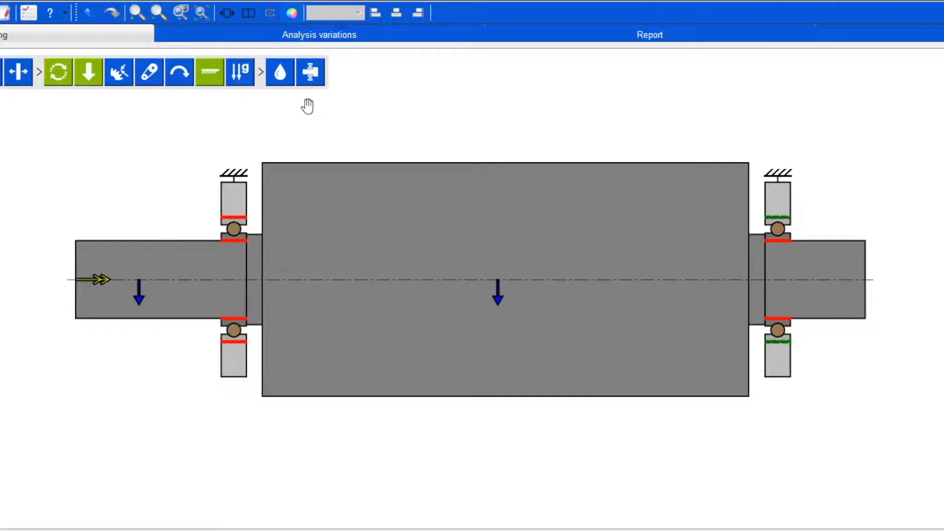
# Choose LGMT 2 from the predefined SKF greases as the lubricant
pyautogui.click(282, 74)
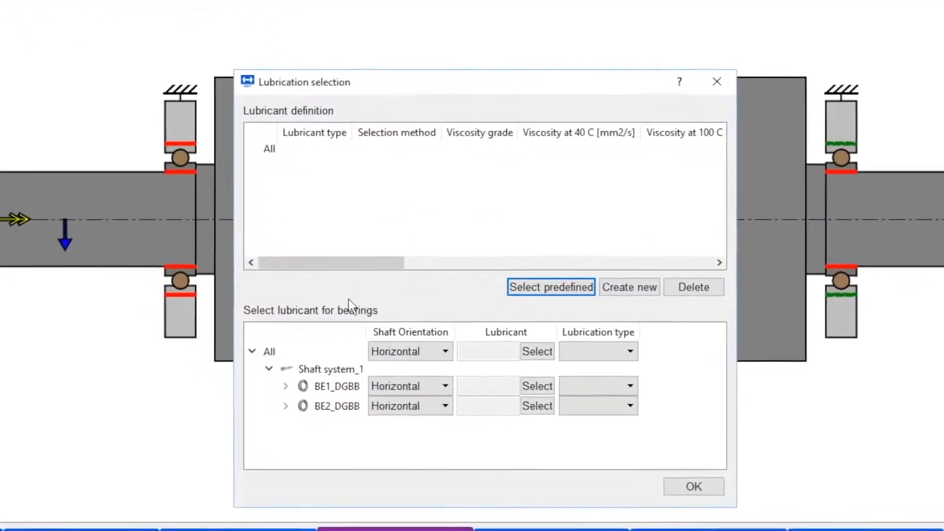
pyautogui.click(552, 287)
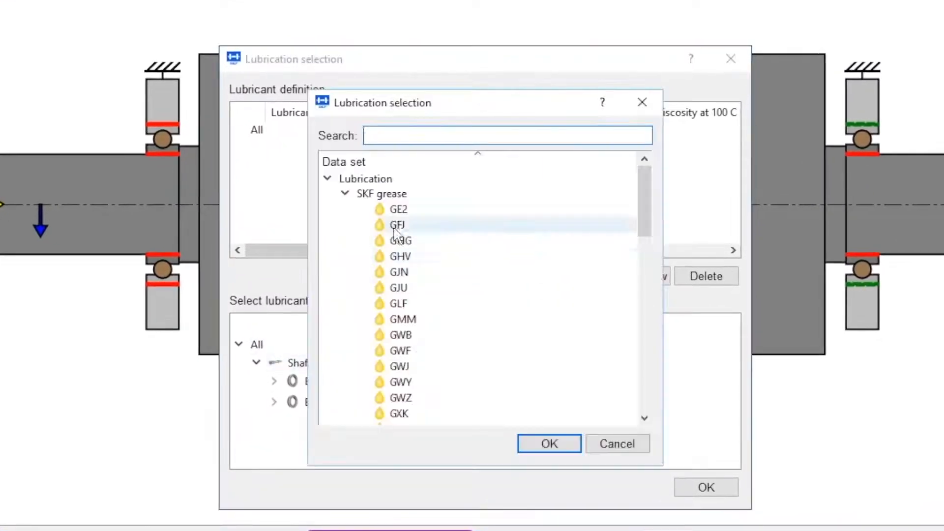
pyautogui.scroll(-3, 395, 275)
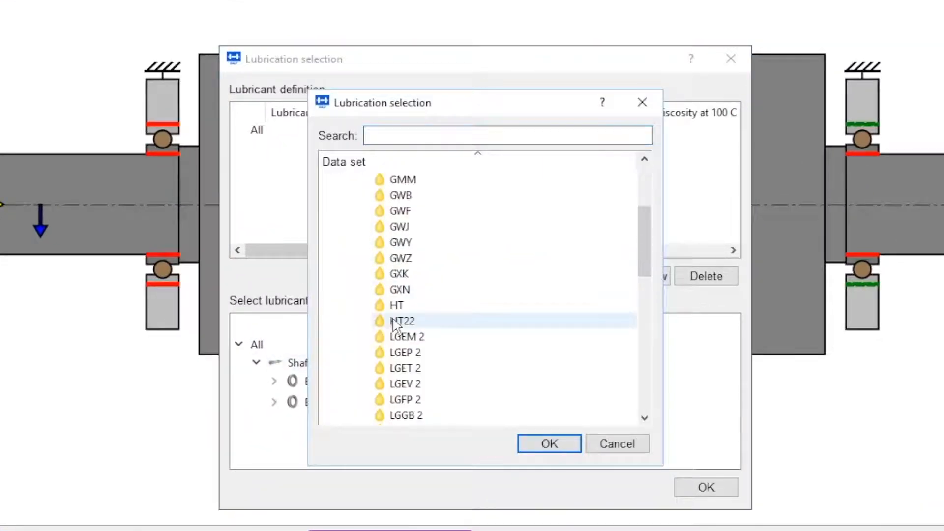
pyautogui.scroll(-2, 393, 325)
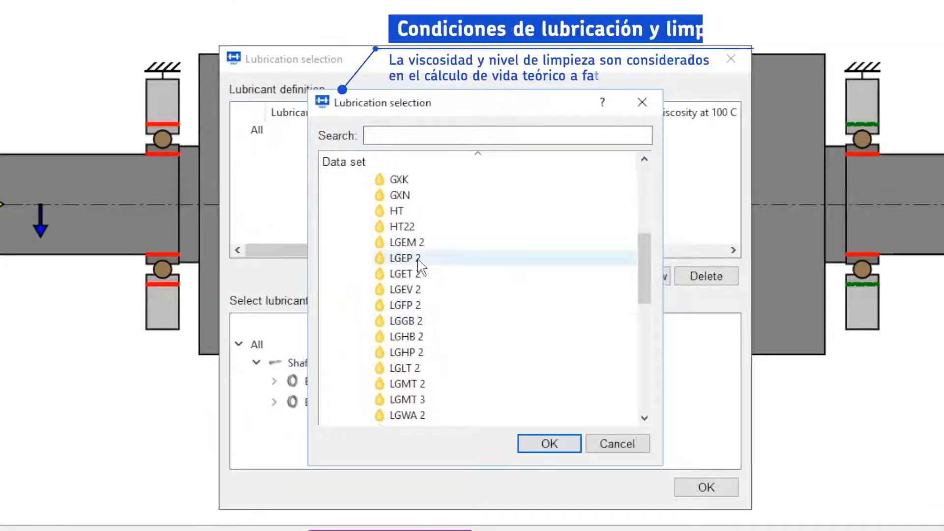
pyautogui.scroll(-1, 423, 354)
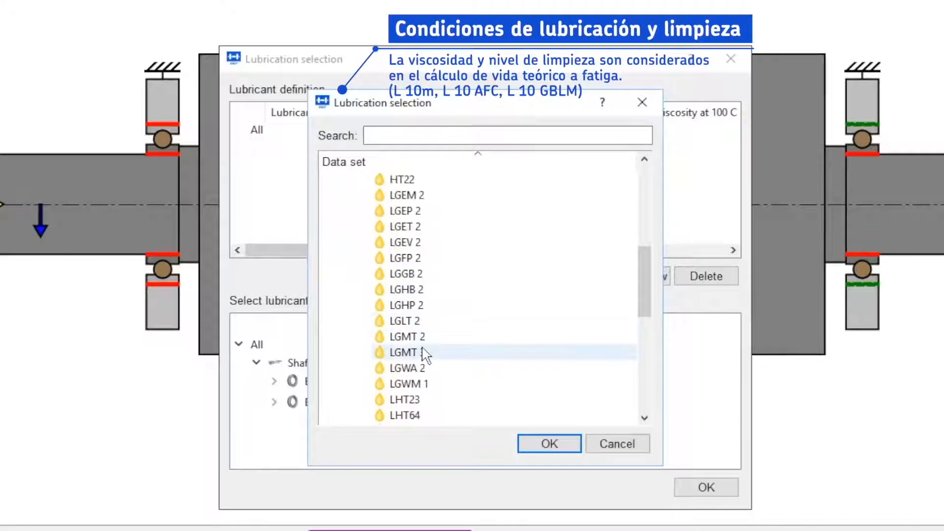
pyautogui.click(432, 338)
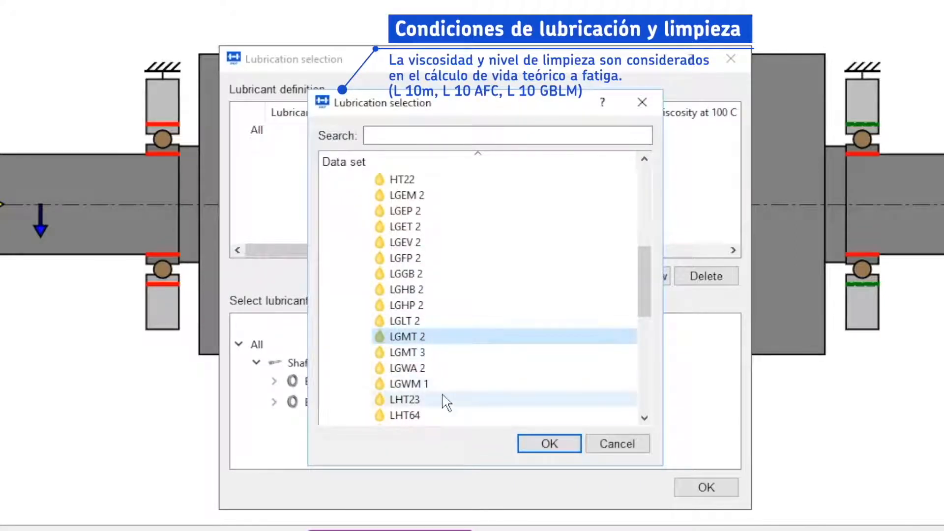
pyautogui.click(551, 445)
# Set cleanliness to slight to typical contamination and assign LGMT 2 to all bearings
pyautogui.moveTo(435, 251); pyautogui.dragTo(666, 251)
pyautogui.click(645, 147)
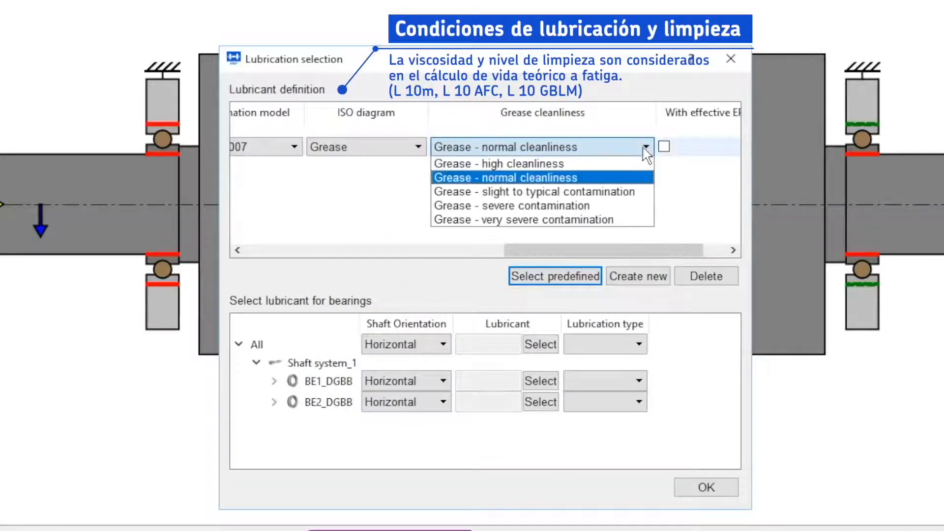
pyautogui.click(625, 197)
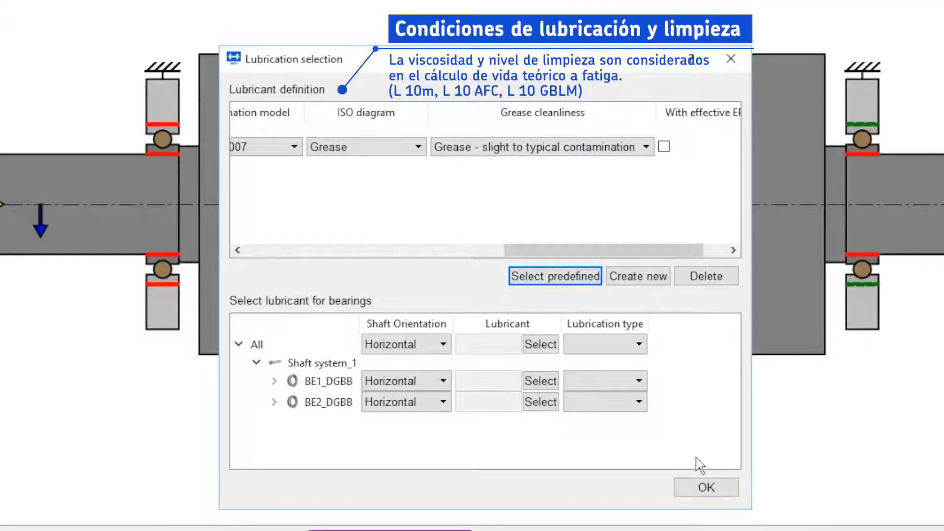
pyautogui.click(542, 345)
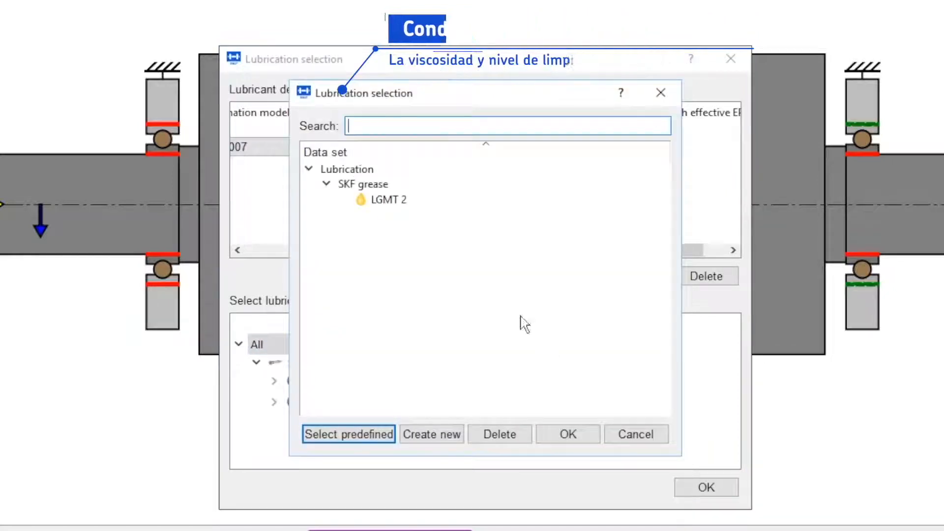
pyautogui.click(401, 200)
pyautogui.click(588, 435)
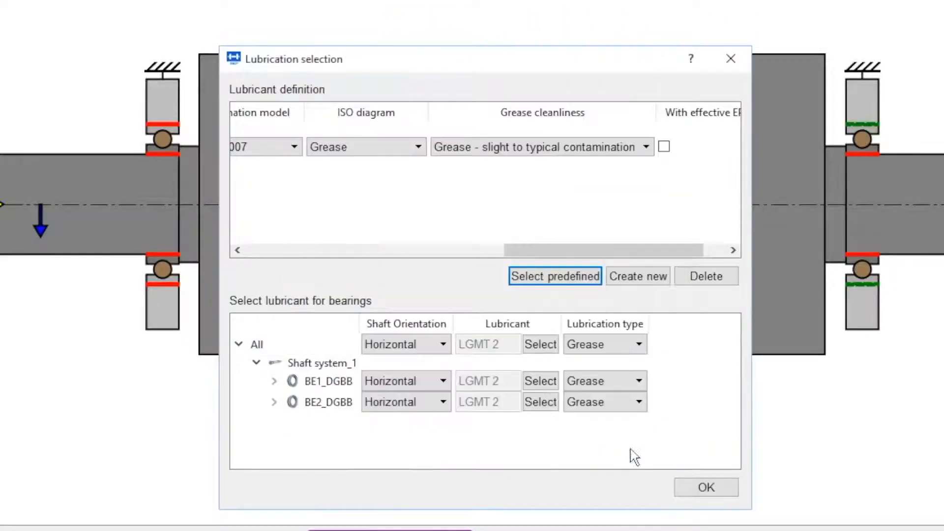
pyautogui.click(709, 489)
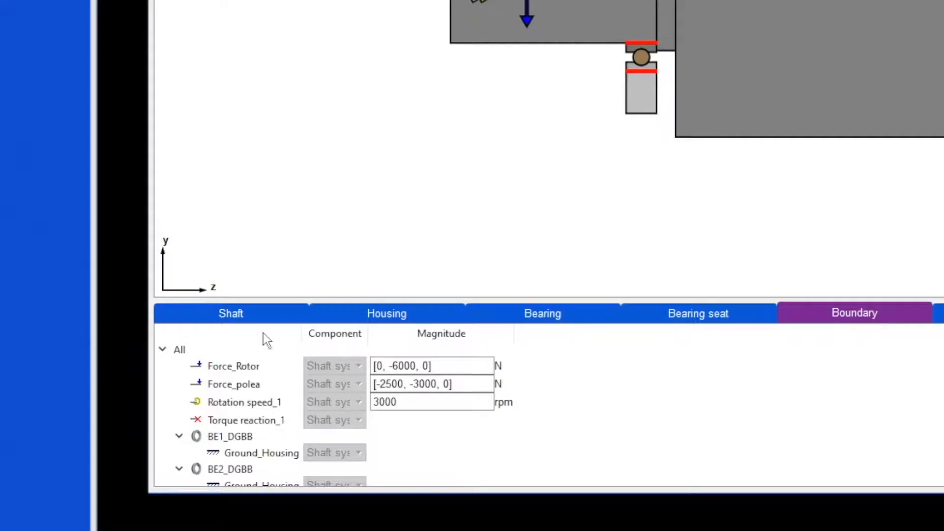
# Review the shaft section dimensions, then switch to the housing outer diameter table
pyautogui.click(251, 320)
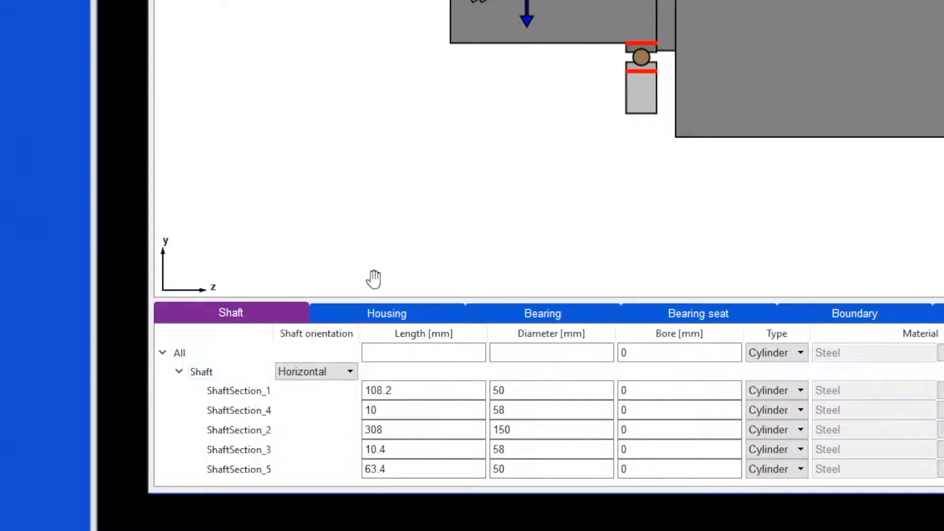
pyautogui.scroll(-1, 492, 271)
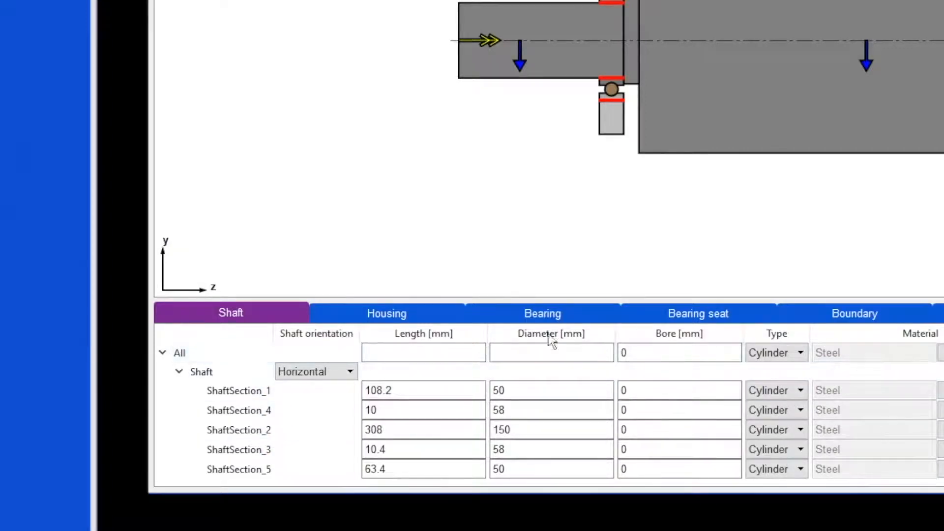
pyautogui.click(427, 313)
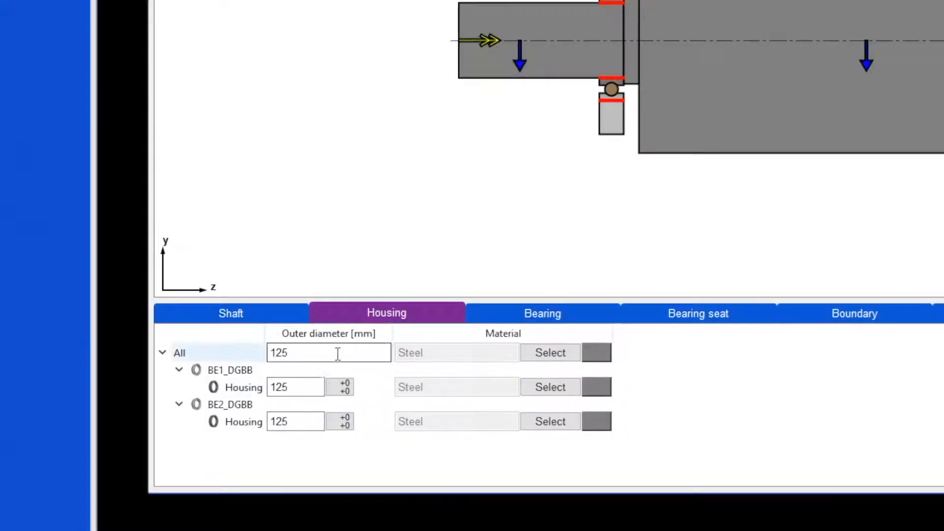
# Set the outer diameter of all bearing housings to 150 mm
pyautogui.moveTo(337, 352); pyautogui.dragTo(248, 345)
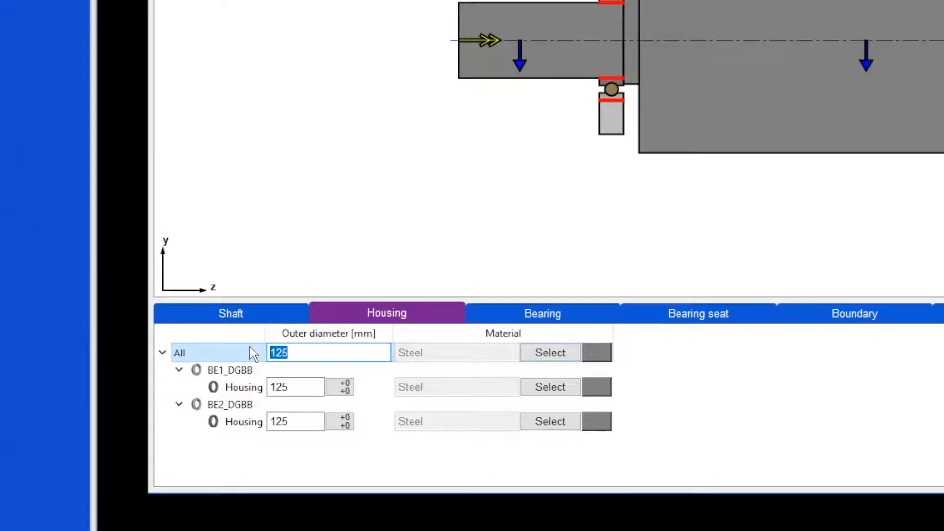
pyautogui.write('150')
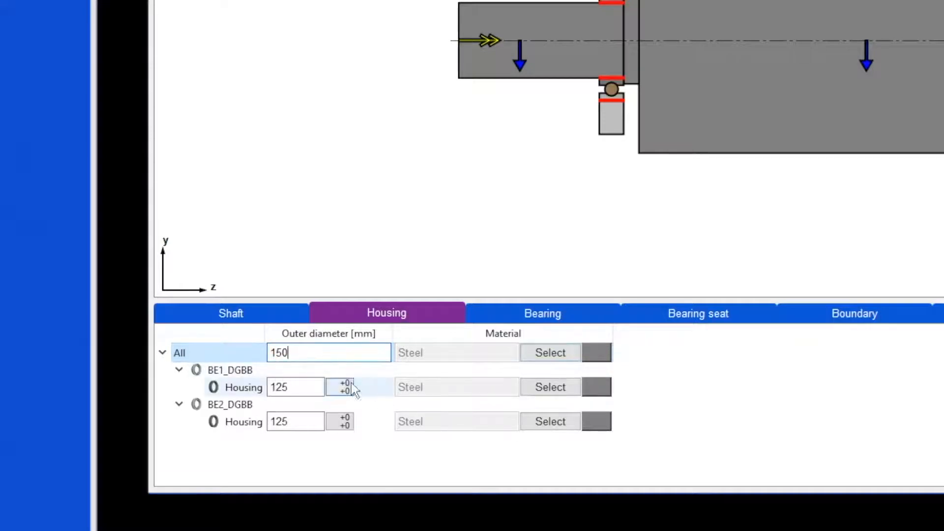
pyautogui.click(323, 391)
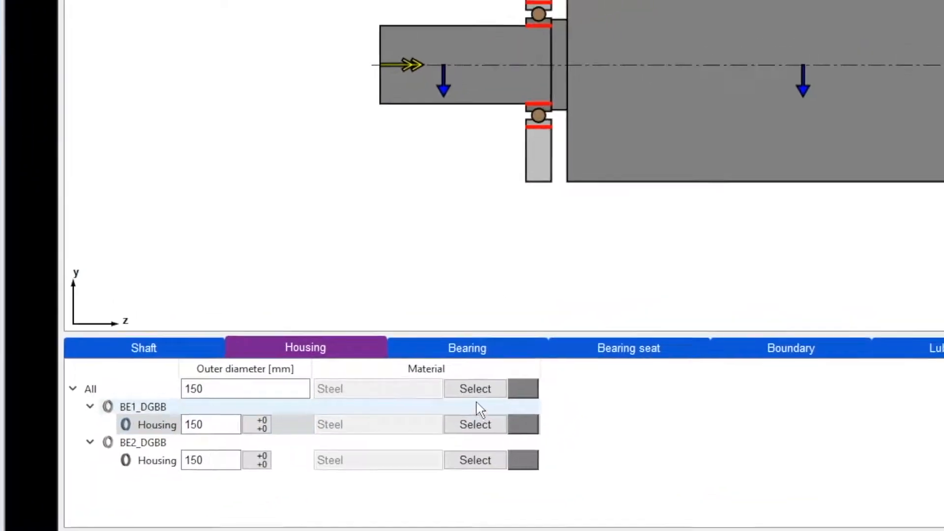
# Assign the predefined CastIron material to all housings
pyautogui.click(551, 354)
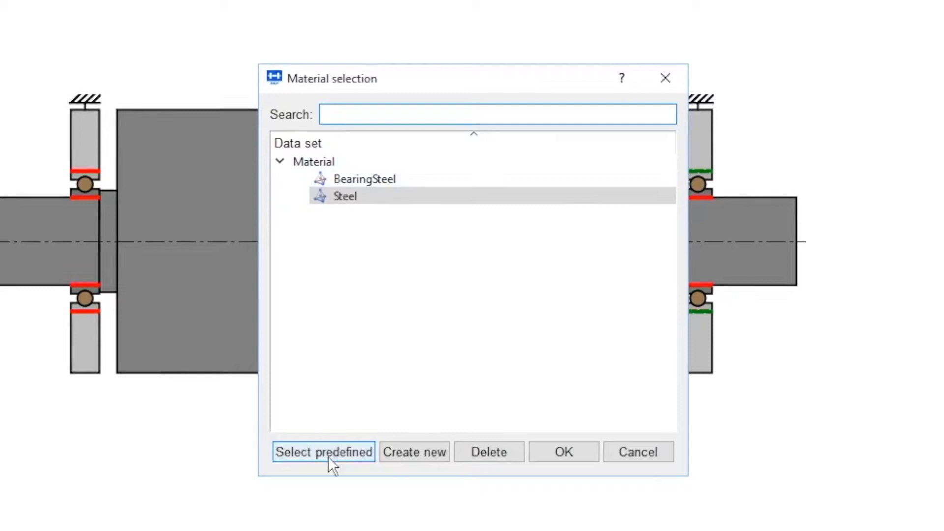
pyautogui.click(329, 456)
pyautogui.click(406, 217)
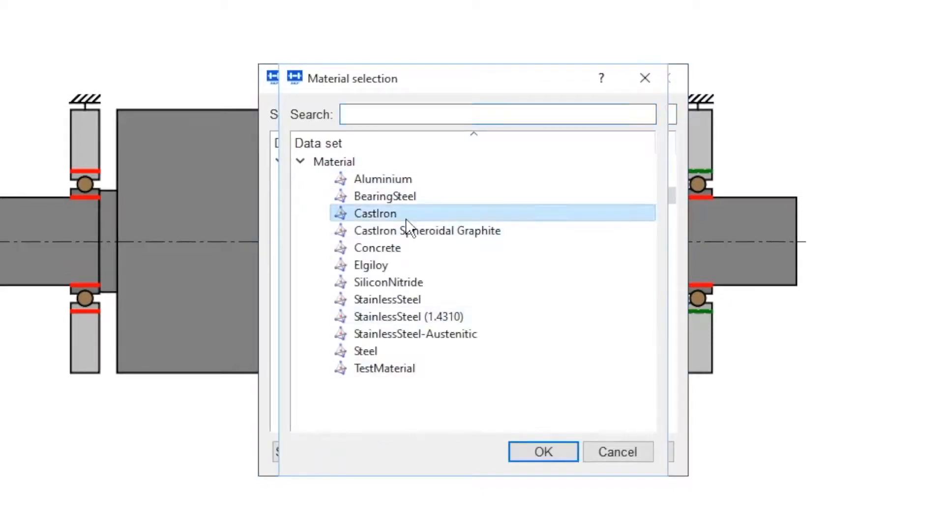
pyautogui.doubleClick(406, 219)
pyautogui.click(538, 461)
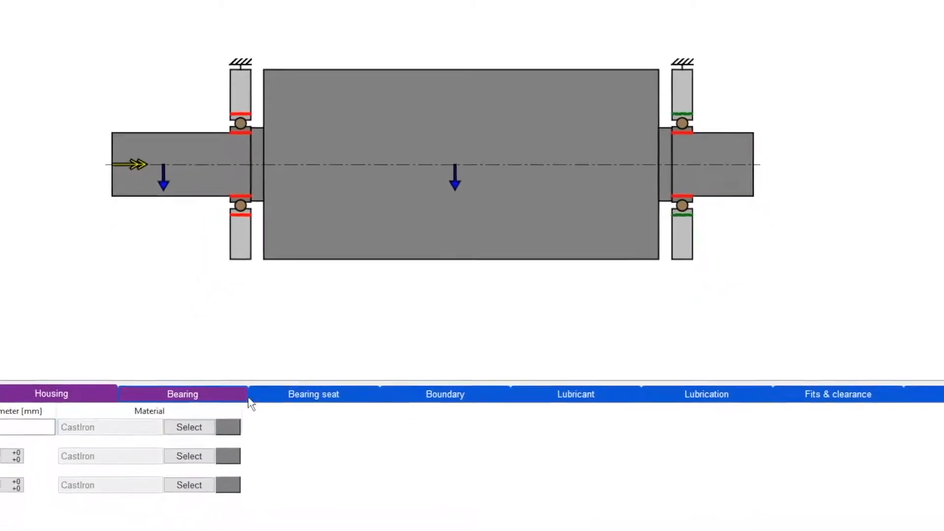
pyautogui.click(246, 396)
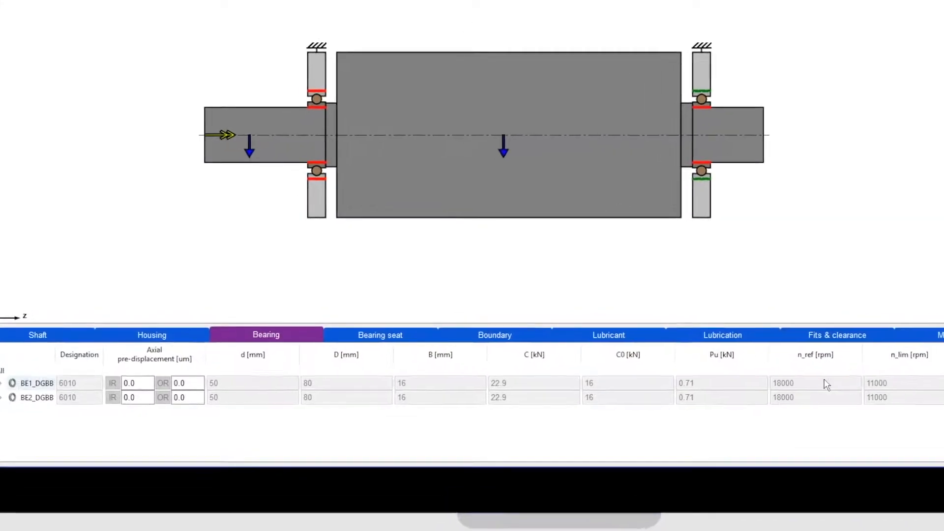
# Review bearing seat, boundary, lubricant and lubrication tables, ending on fits and clearance
pyautogui.click(456, 344)
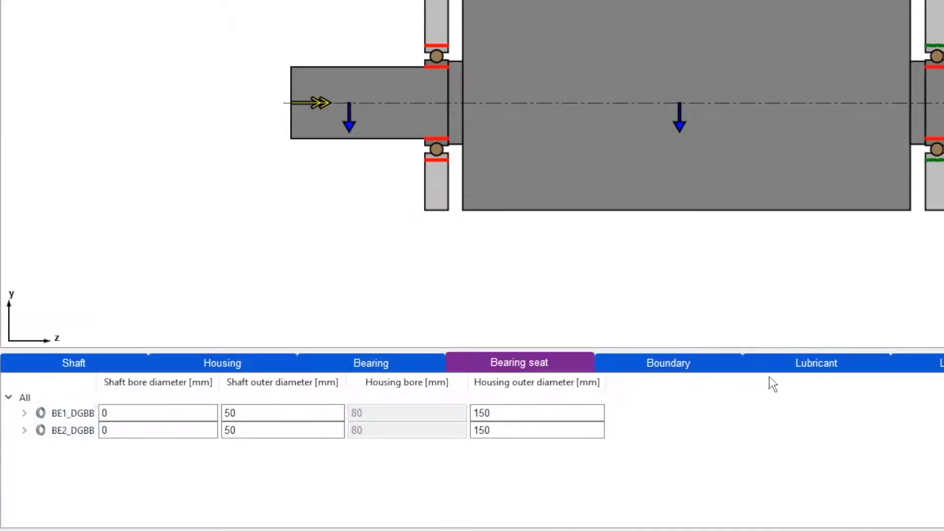
pyautogui.click(690, 362)
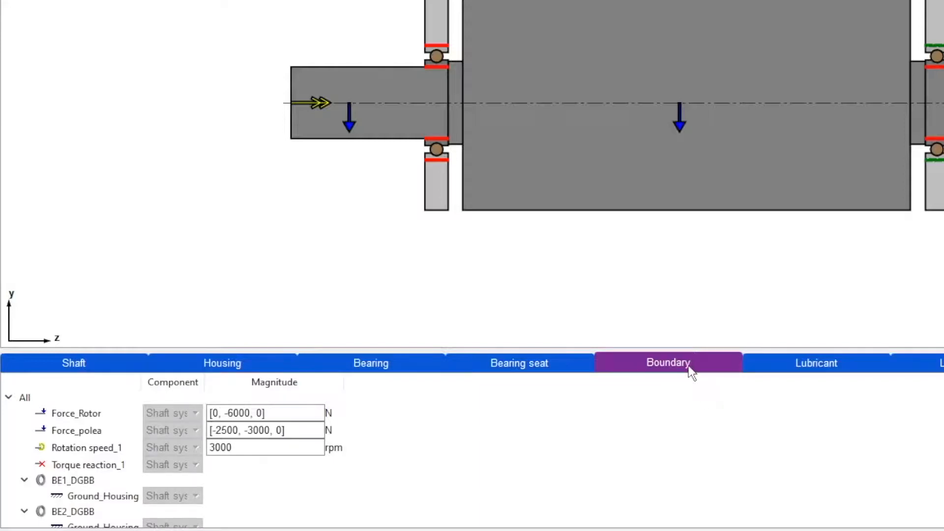
pyautogui.scroll(-1, 389, 448)
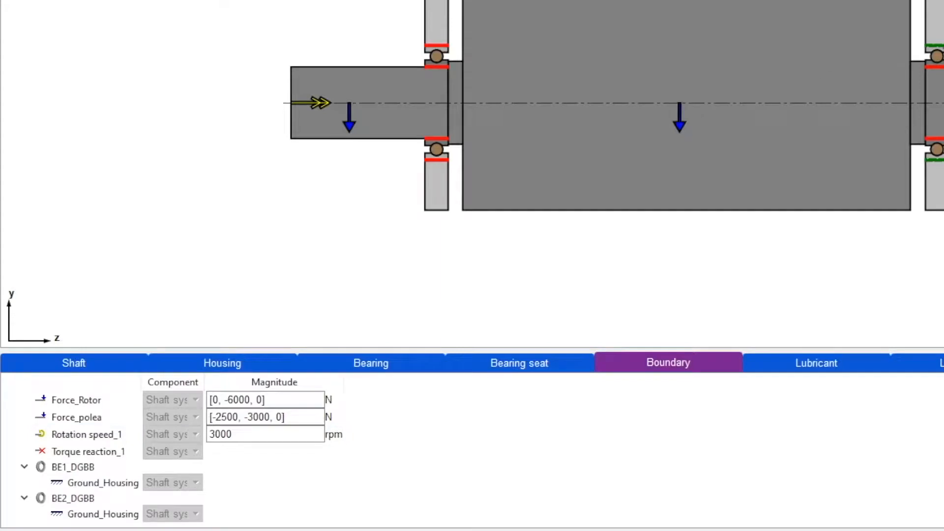
pyautogui.click(836, 365)
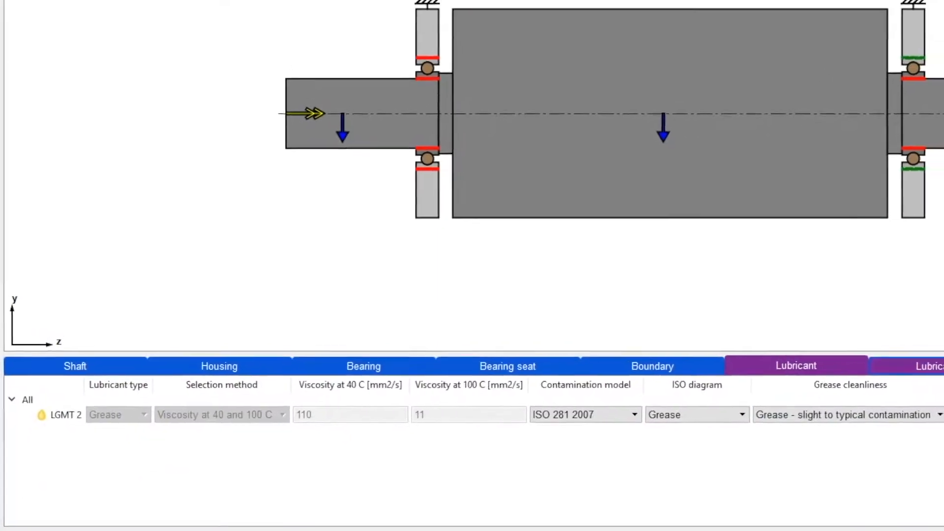
pyautogui.click(932, 364)
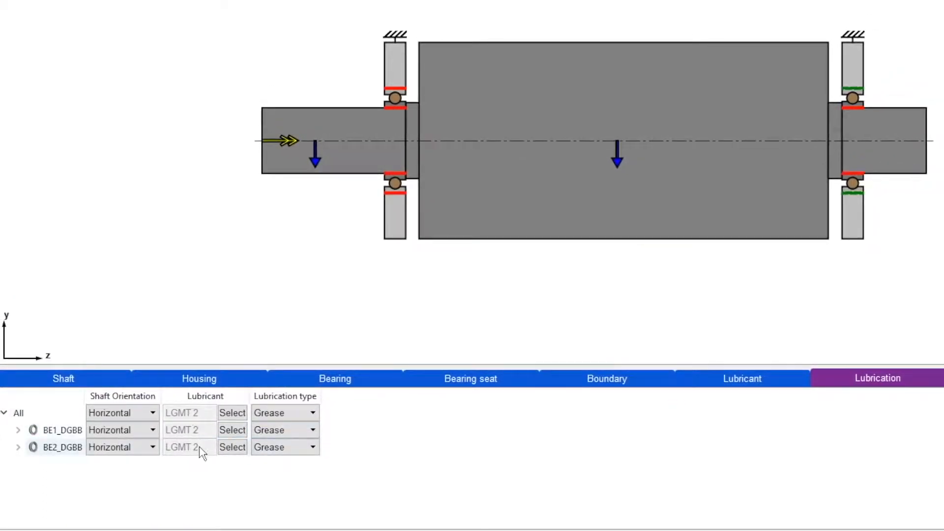
pyautogui.click(779, 385)
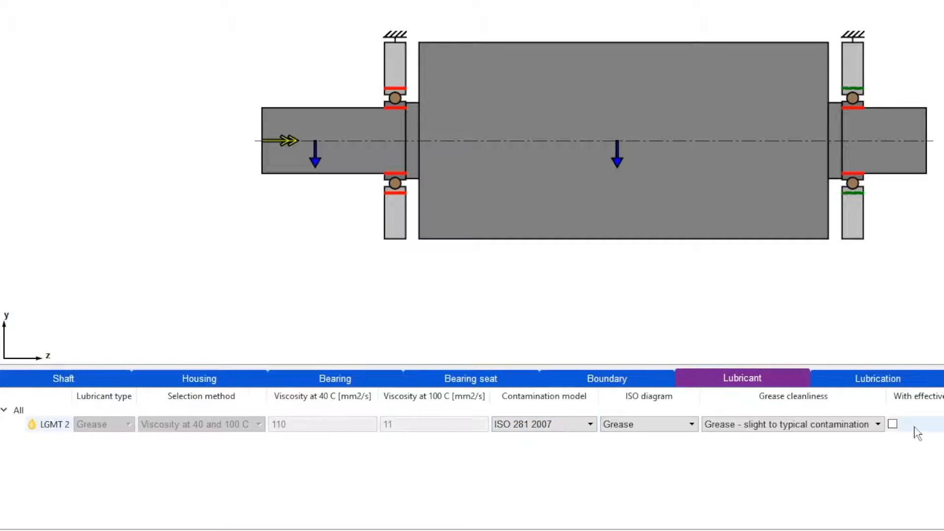
pyautogui.click(937, 362)
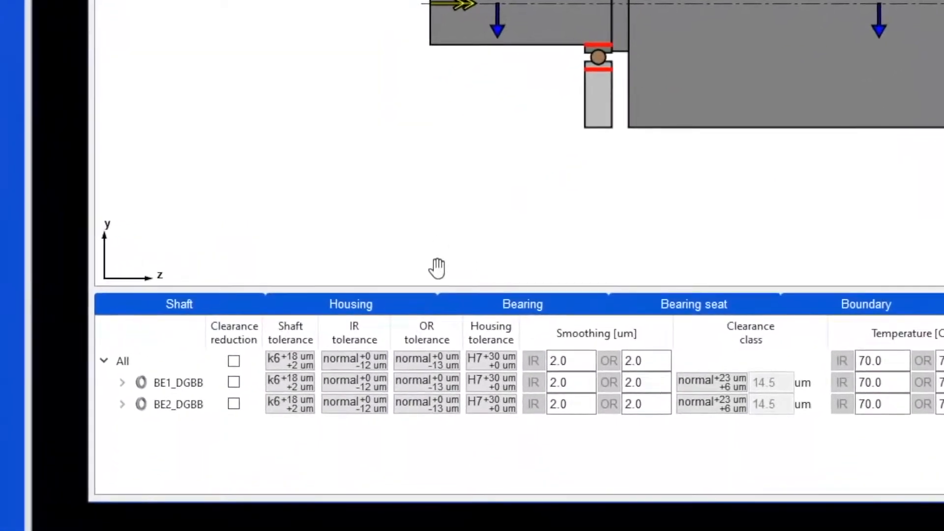
# Change the All-row shaft tolerance grade from 6 to 5, giving k5
pyautogui.click(292, 366)
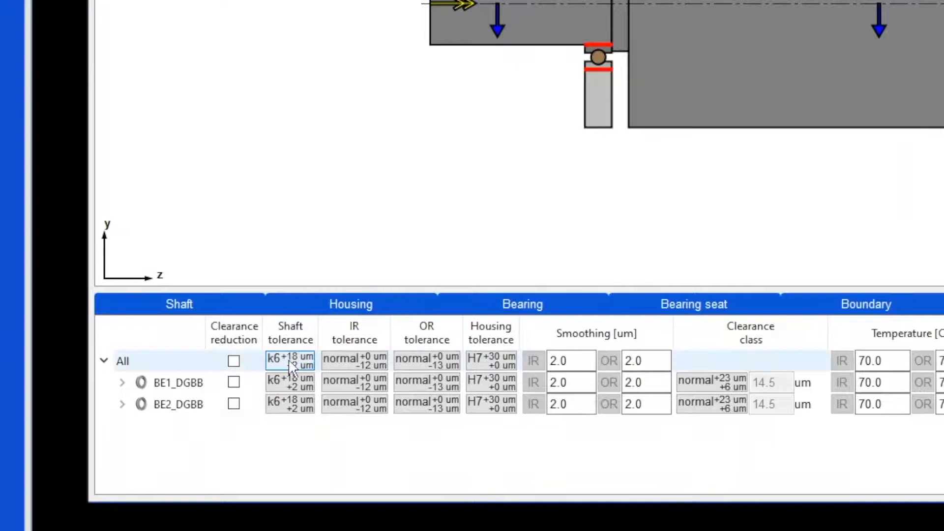
pyautogui.click(288, 364)
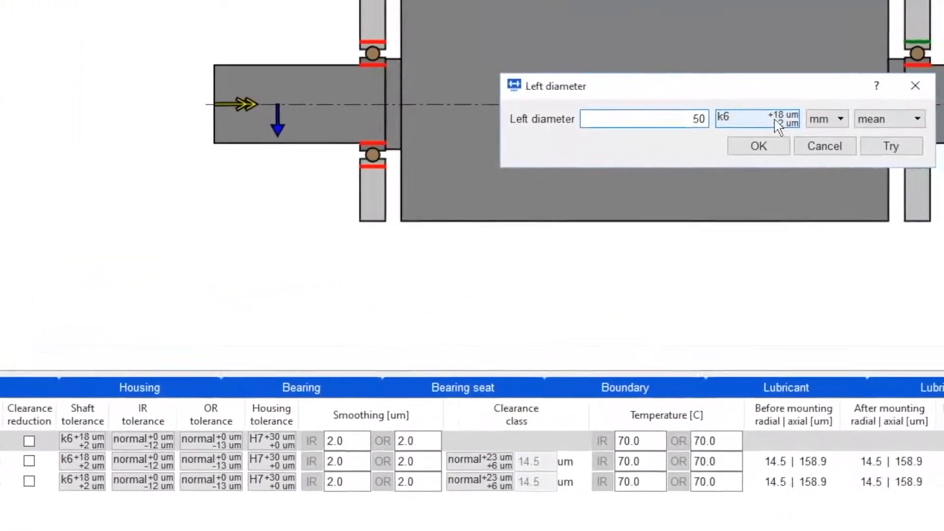
pyautogui.click(777, 123)
pyautogui.click(686, 155)
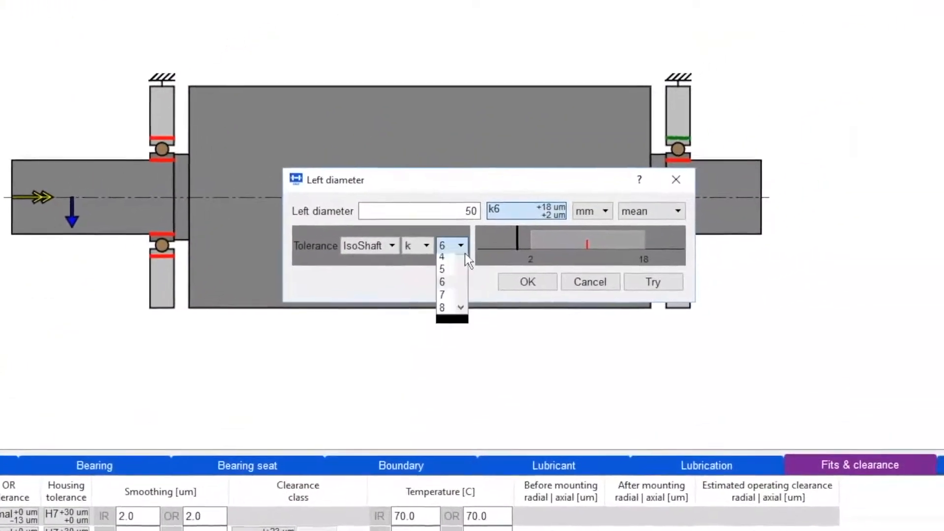
pyautogui.click(443, 339)
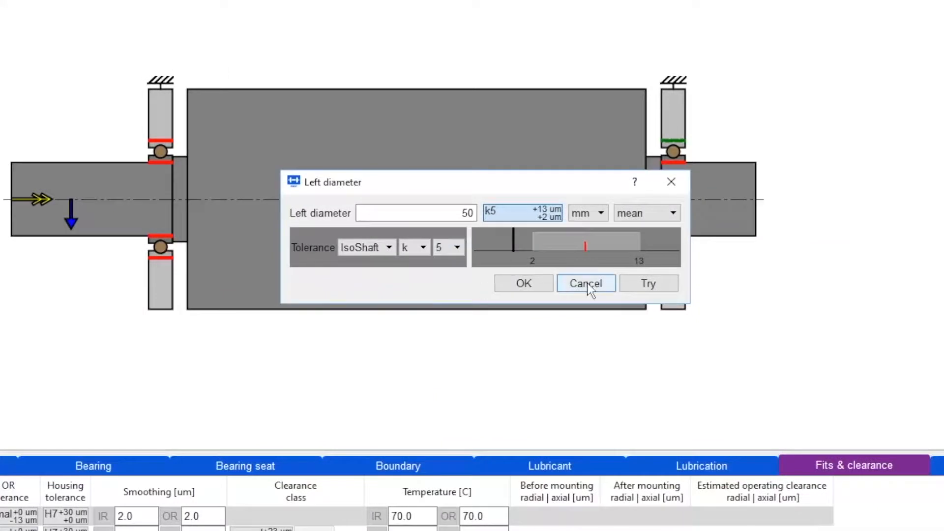
pyautogui.click(525, 284)
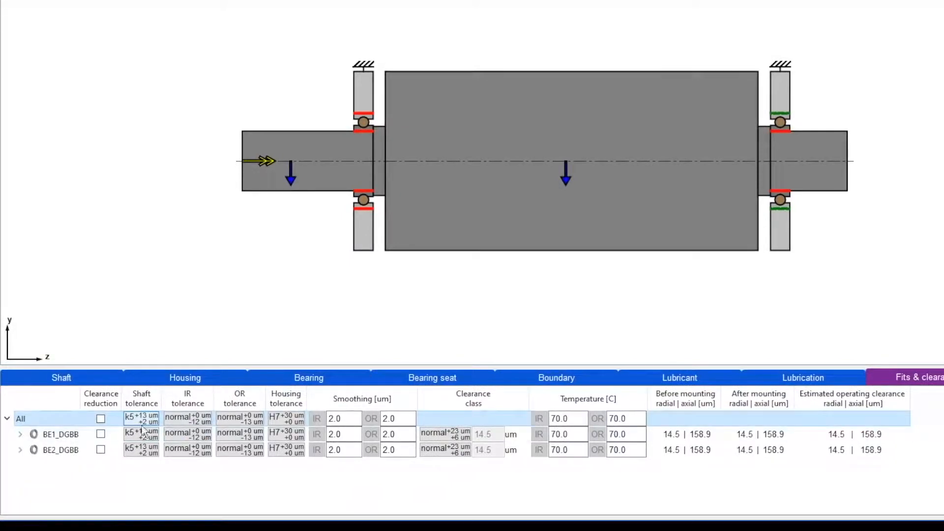
# Set the inner-ring tolerance for all bearings to P6
pyautogui.click(207, 424)
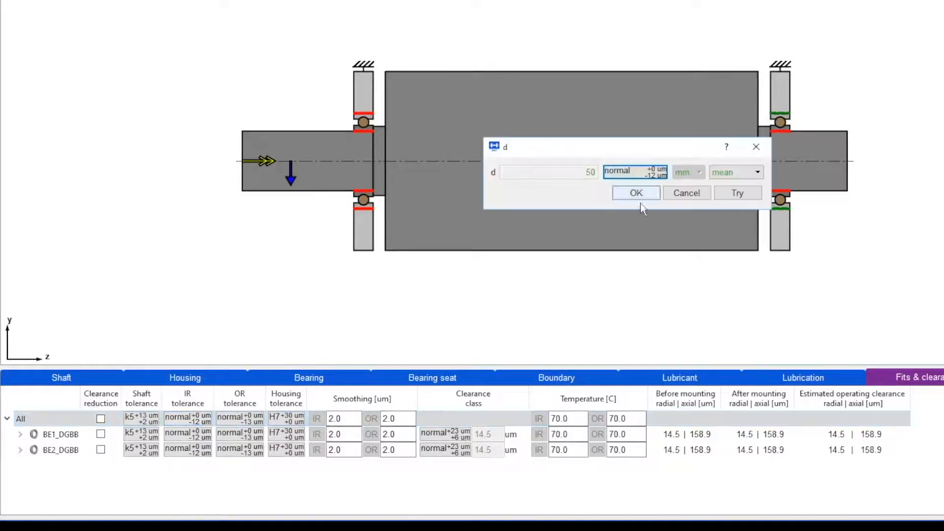
pyautogui.click(654, 171)
pyautogui.click(620, 201)
pyautogui.click(621, 224)
pyautogui.click(640, 230)
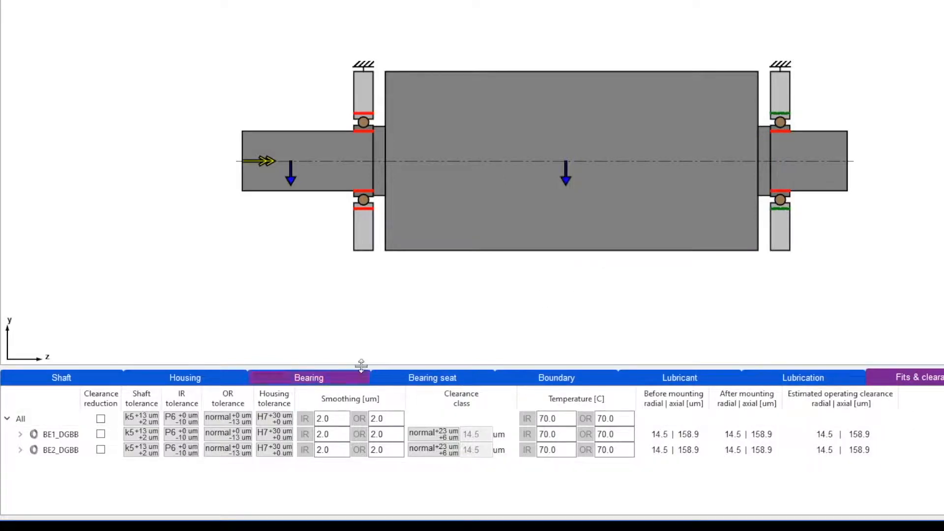
# Set the outer-ring tolerance for all bearings to P6
pyautogui.click(241, 421)
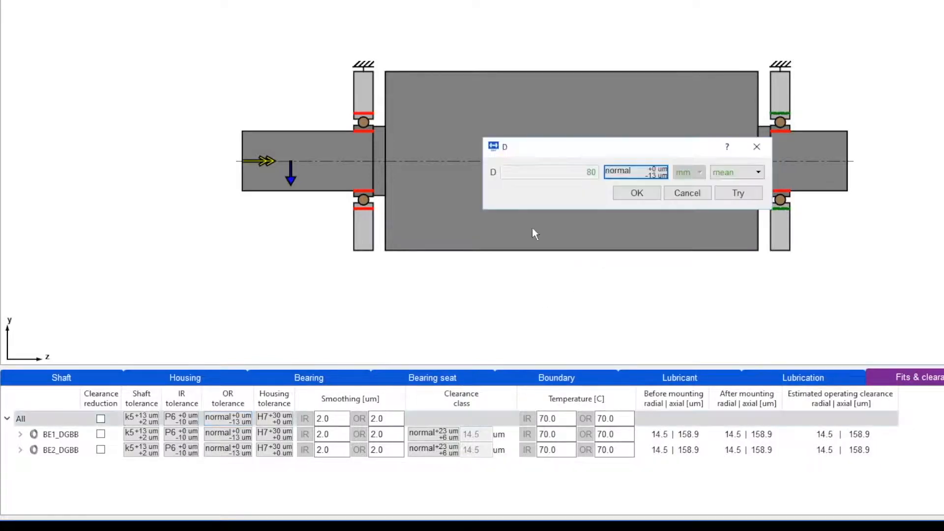
pyautogui.click(627, 172)
pyautogui.click(642, 201)
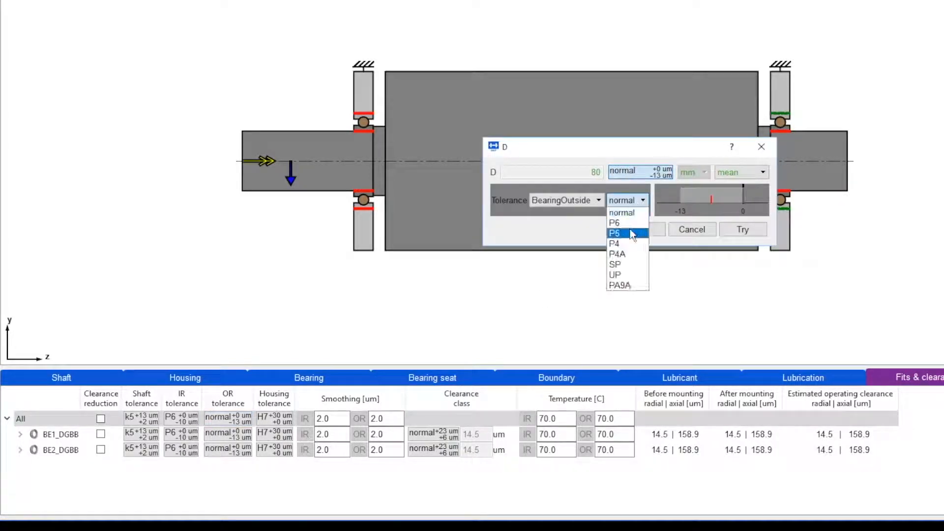
pyautogui.click(625, 222)
pyautogui.click(640, 235)
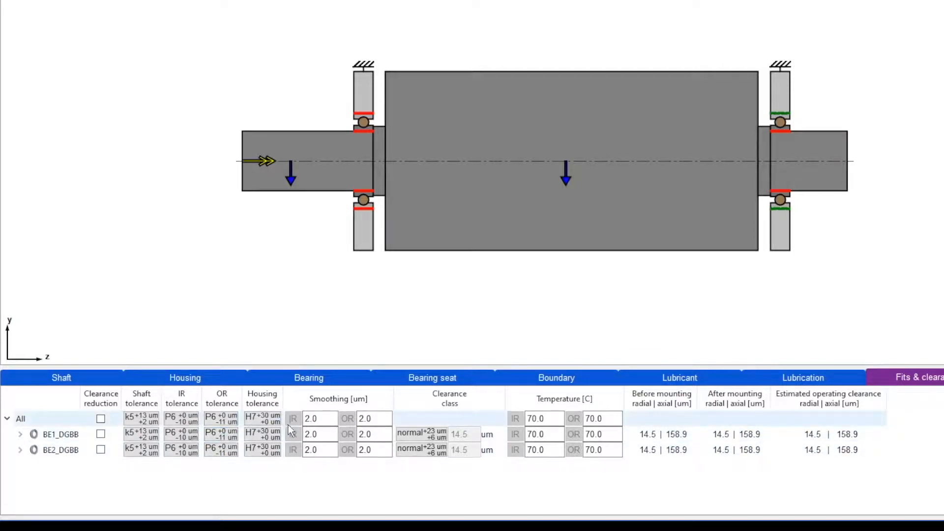
# Set the All-row housing tolerance grade to 6, making it H6
pyautogui.click(274, 421)
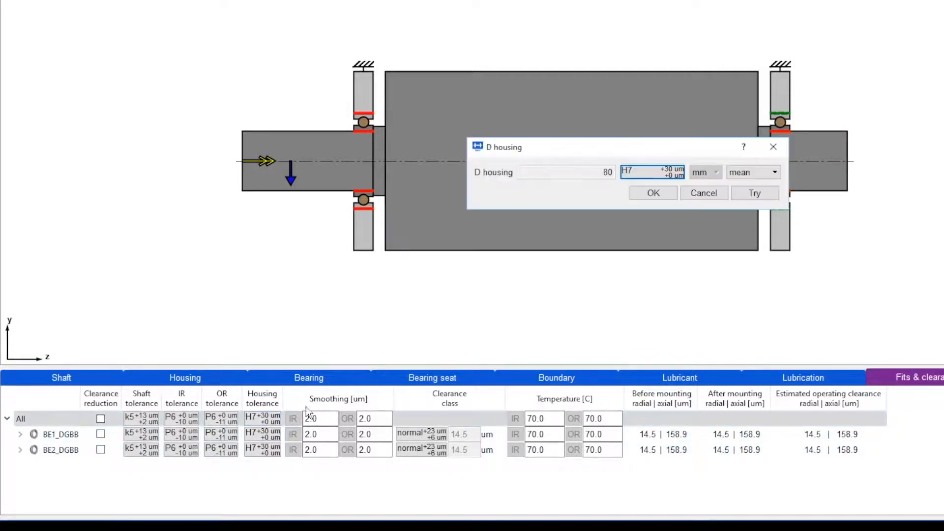
pyautogui.click(654, 180)
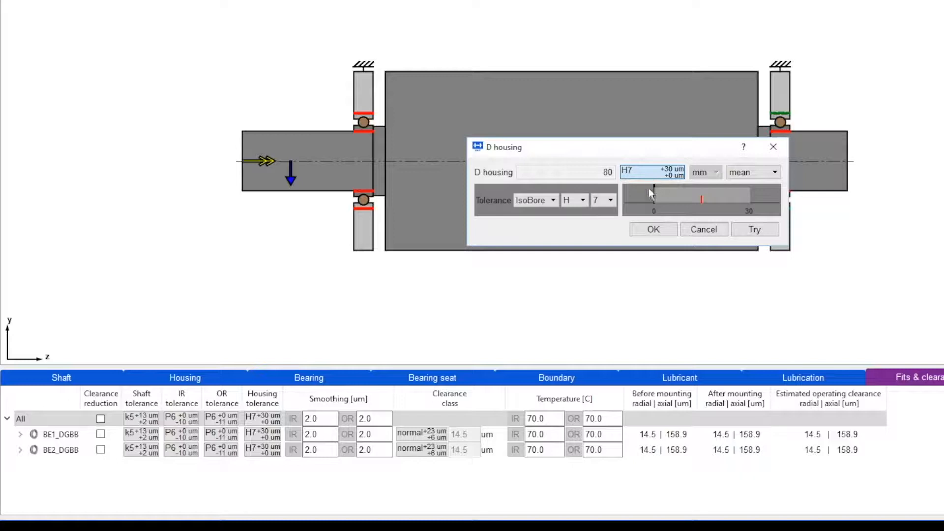
pyautogui.click(605, 200)
pyautogui.click(598, 286)
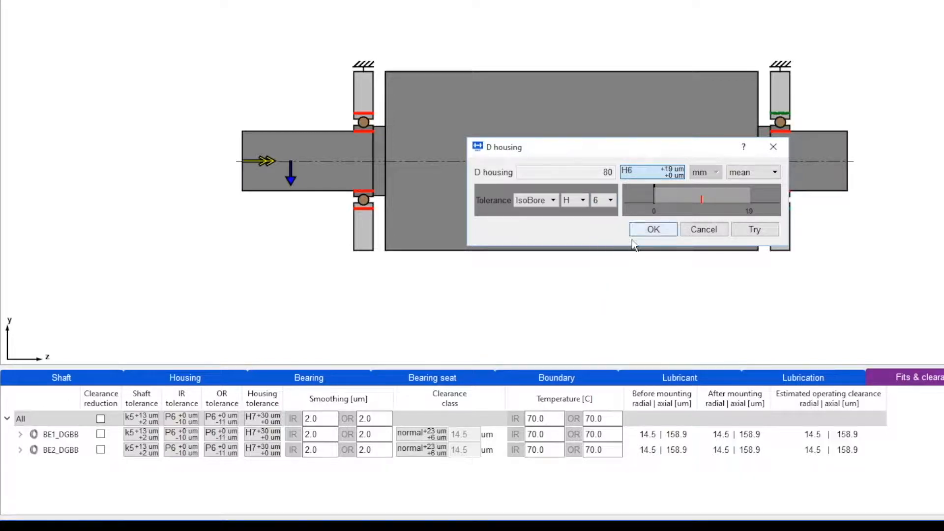
pyautogui.click(649, 229)
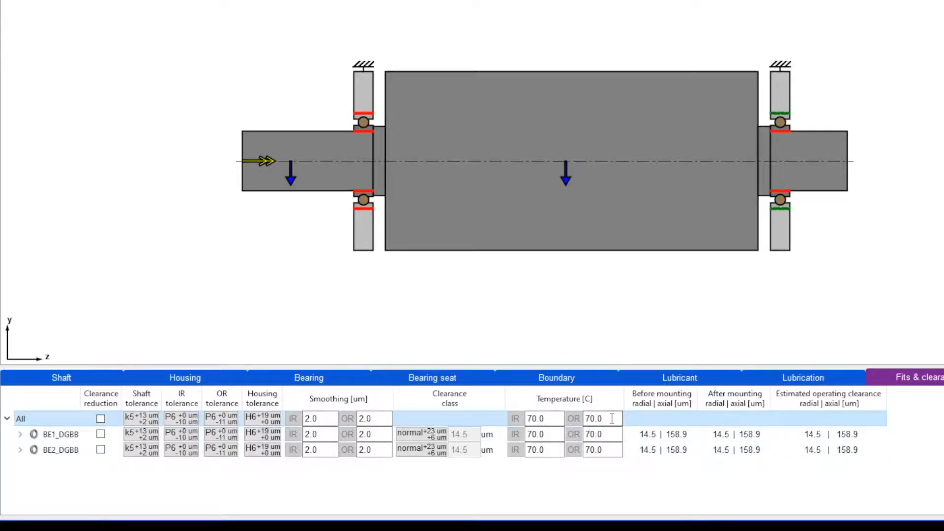
# In the All row, enter 60 °C inner-ring and 55 °C outer-ring temperatures, replacing 70.0 °C
pyautogui.click(558, 418)
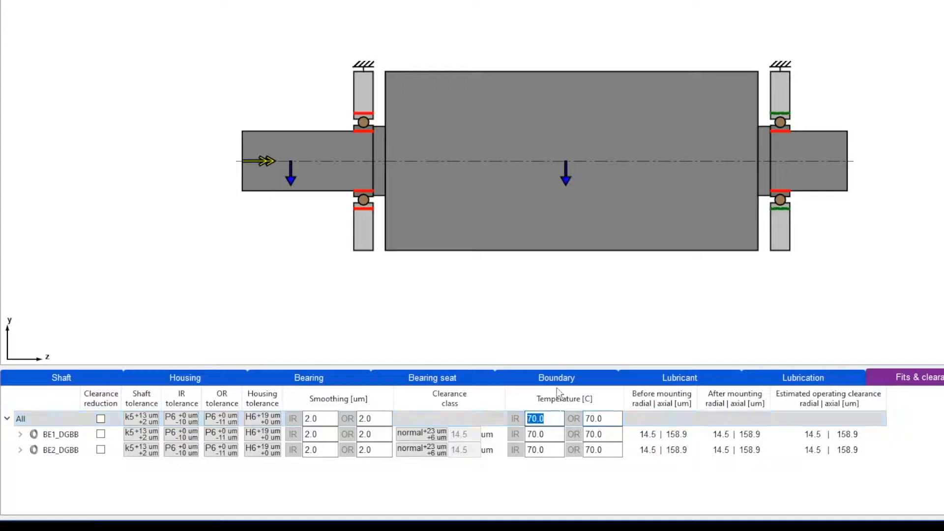
pyautogui.write('60')
pyautogui.click(585, 418)
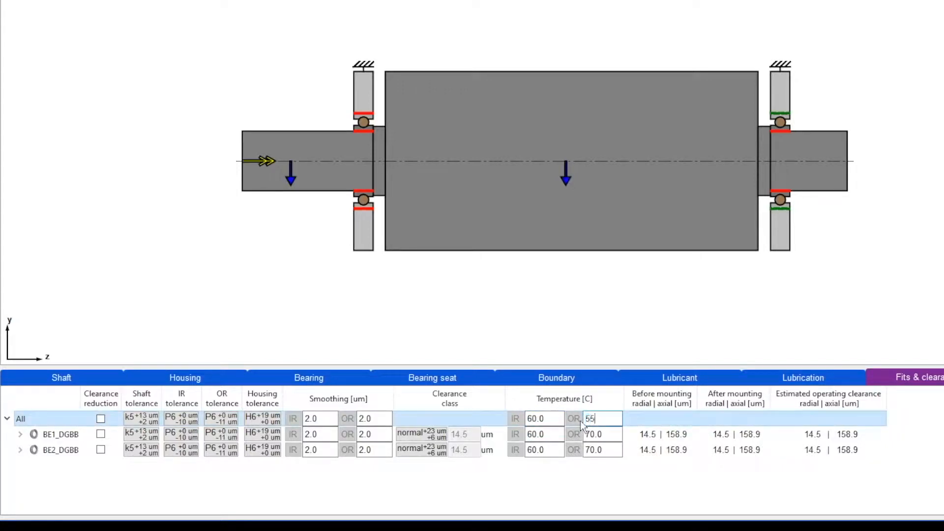
pyautogui.write('55')
pyautogui.press('Return')
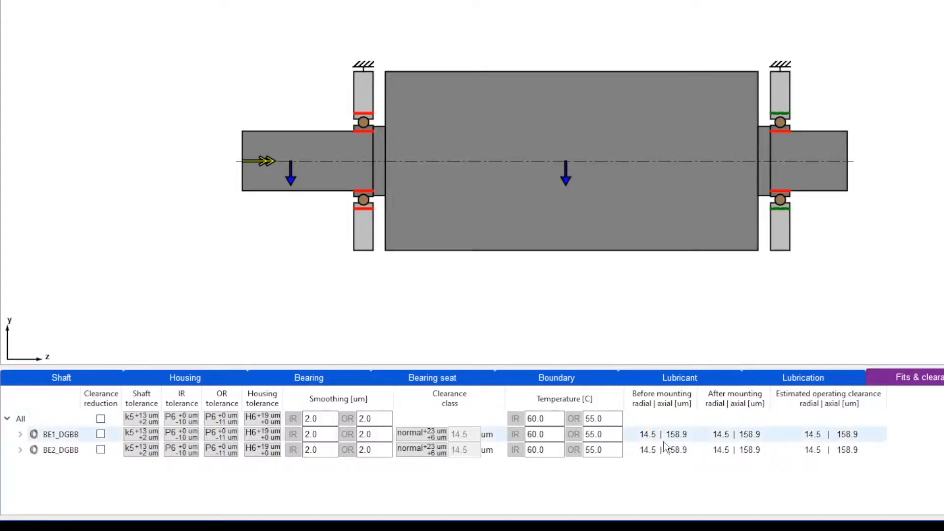
# Turn on clearance reduction for all bearings and trial a 53 °C outer-ring temperature
pyautogui.click(218, 421)
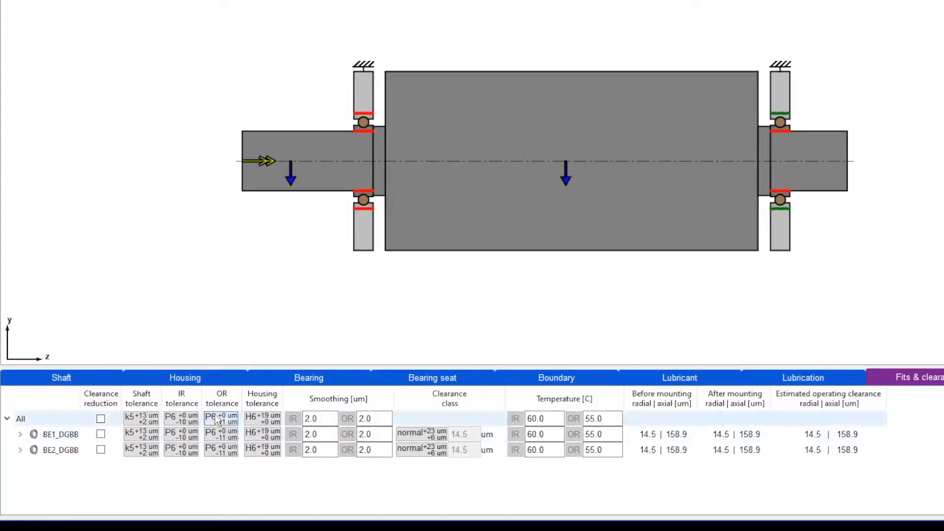
pyautogui.click(100, 420)
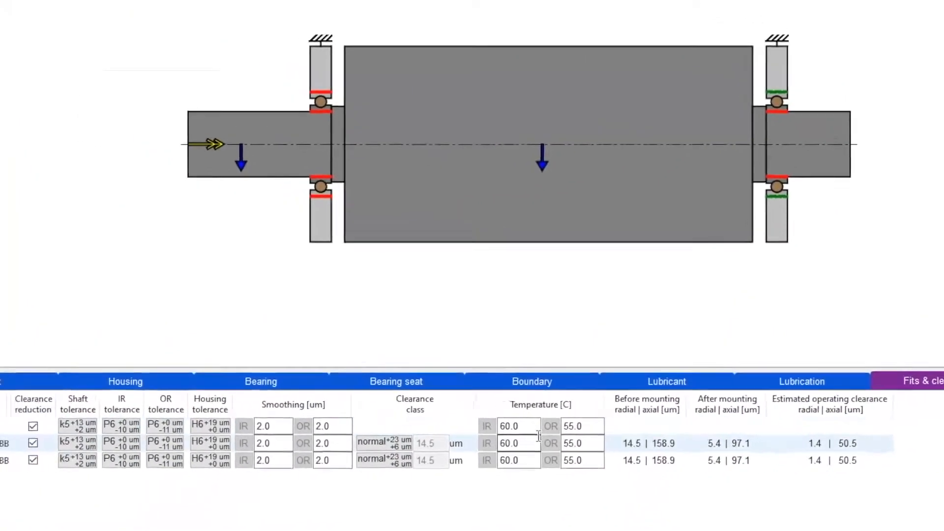
pyautogui.click(591, 419)
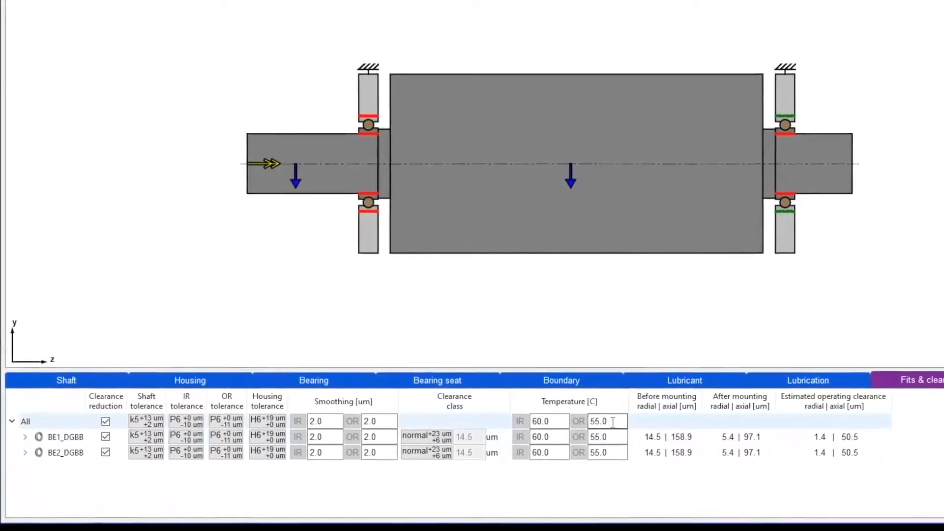
pyautogui.write('53')
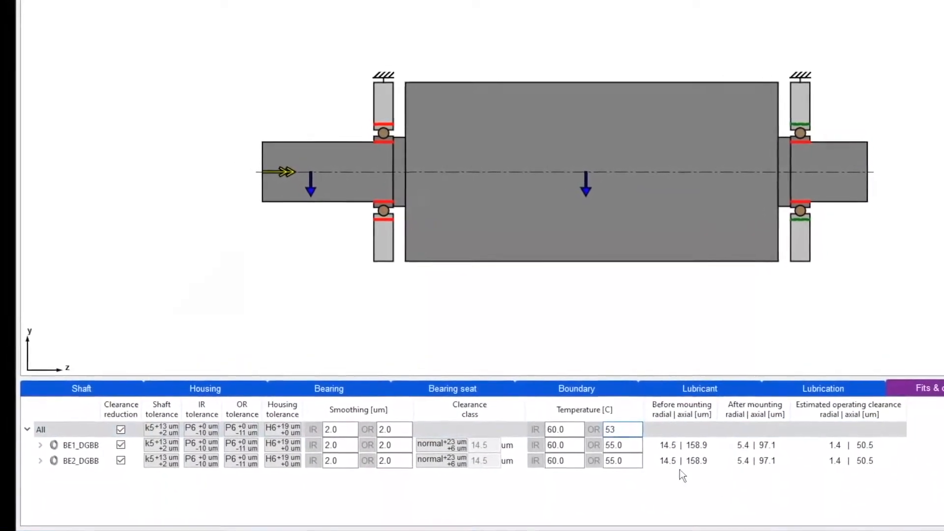
pyautogui.click(656, 469)
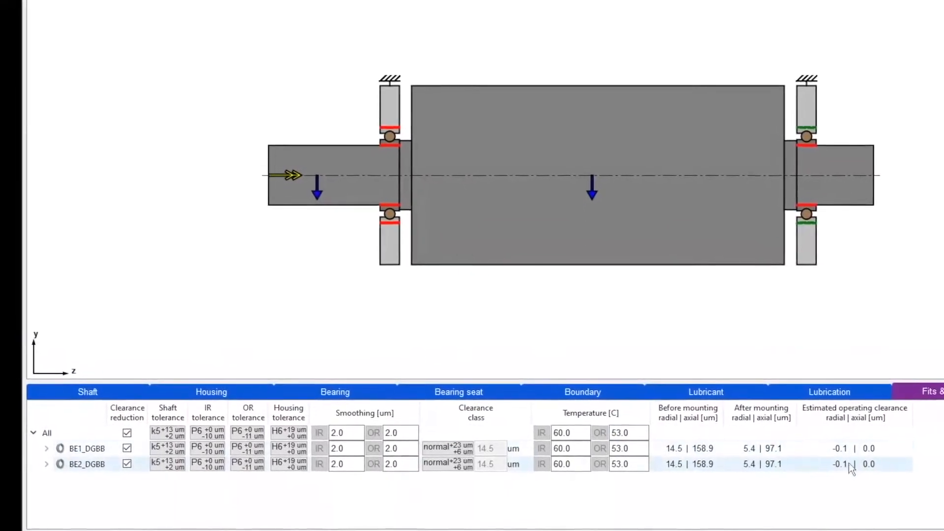
# Restore the all-bearings outer-ring temperature to 55 °C
pyautogui.doubleClick(632, 434)
pyautogui.write('55')
pyautogui.press('Return')
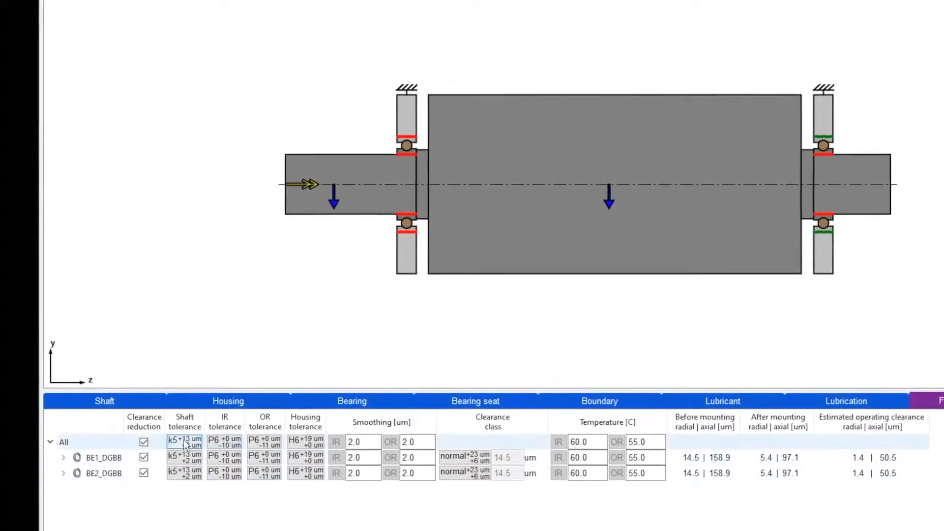
# Set clearance class C3 on BE1_DGBB and then on BE2_DGBB
pyautogui.click(488, 467)
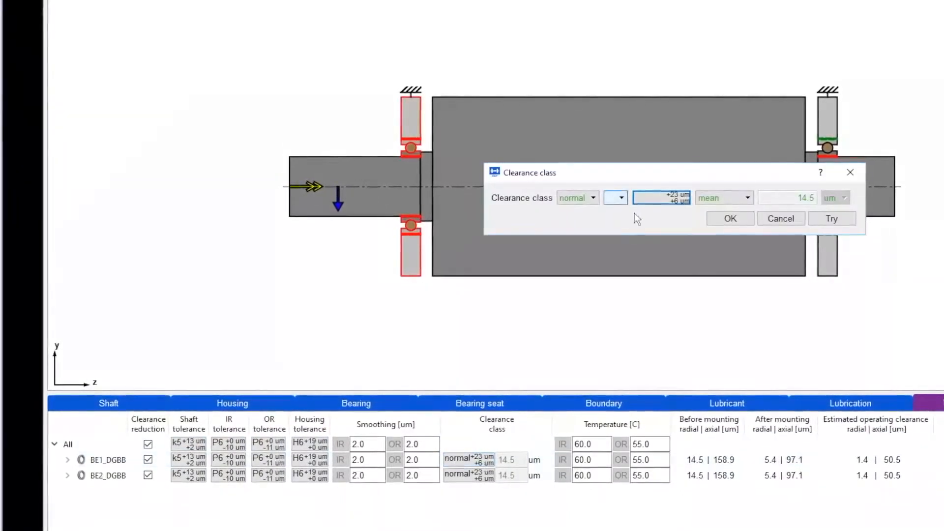
pyautogui.click(586, 225)
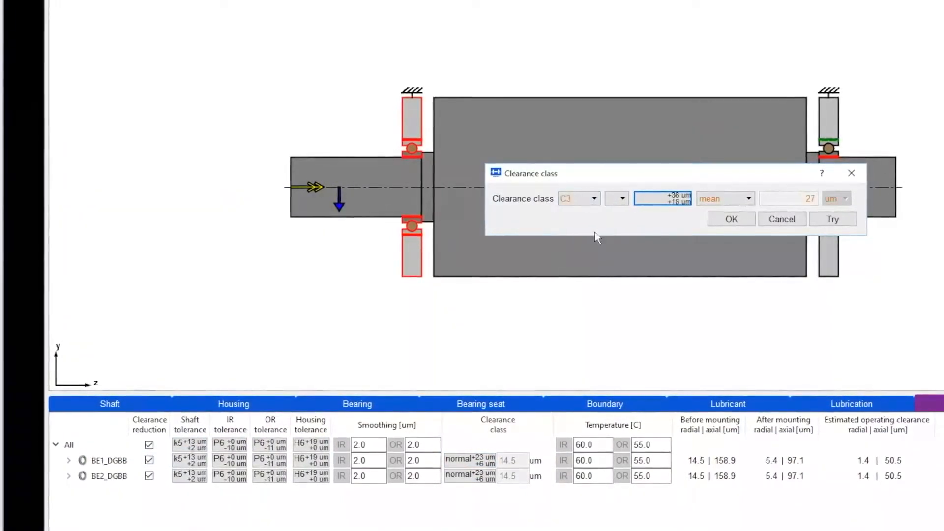
pyautogui.click(726, 222)
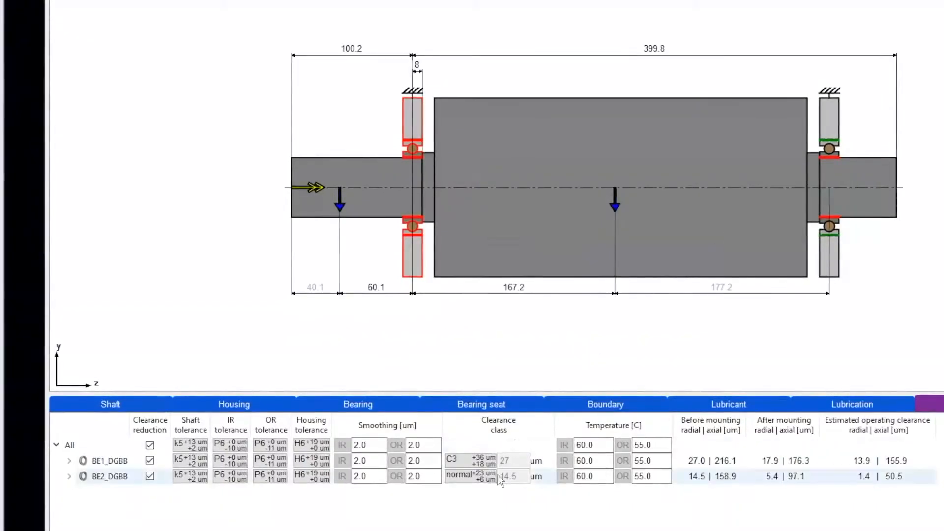
pyautogui.click(482, 482)
pyautogui.click(595, 198)
pyautogui.click(591, 236)
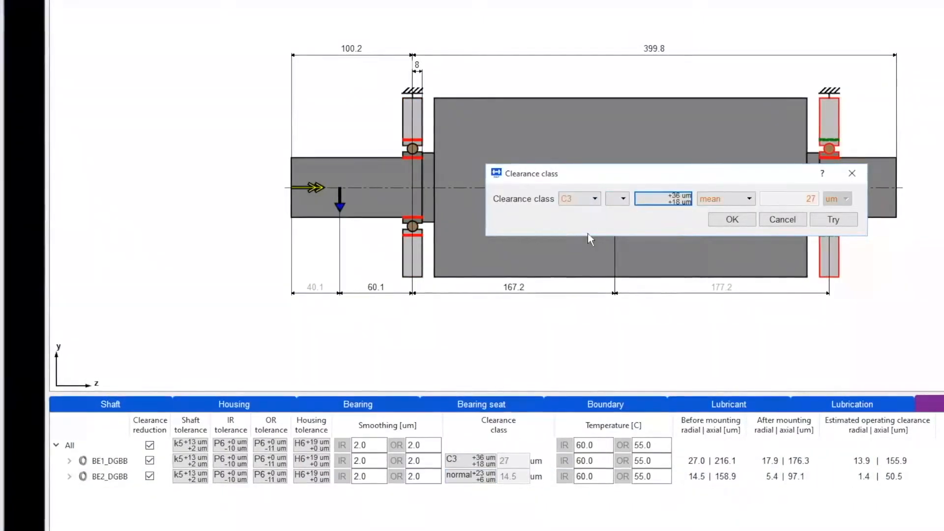
pyautogui.click(724, 218)
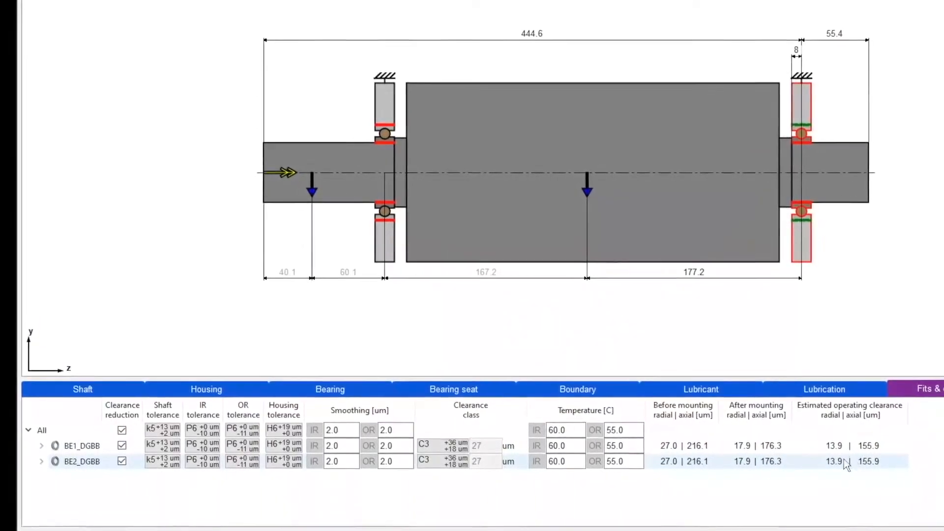
# Reset BE1_DGBB's clearance class to normal as a trial
pyautogui.click(449, 460)
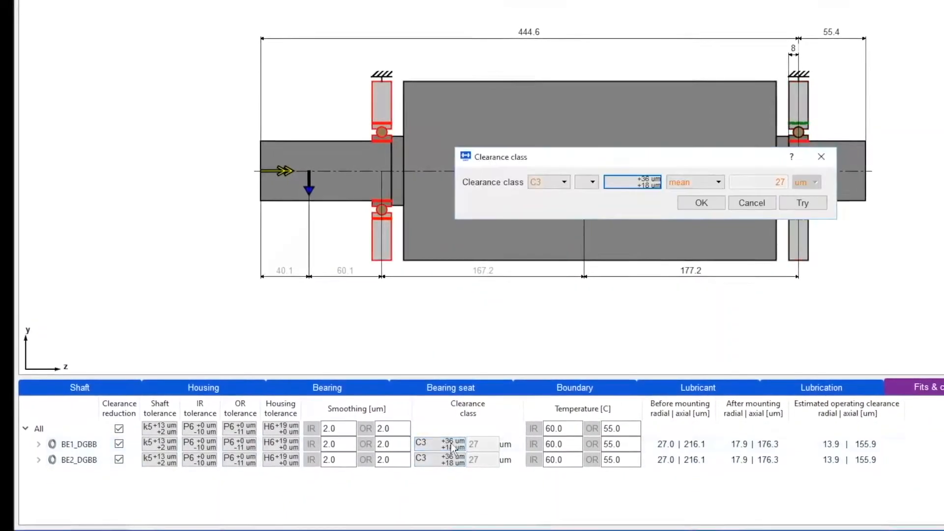
pyautogui.click(565, 182)
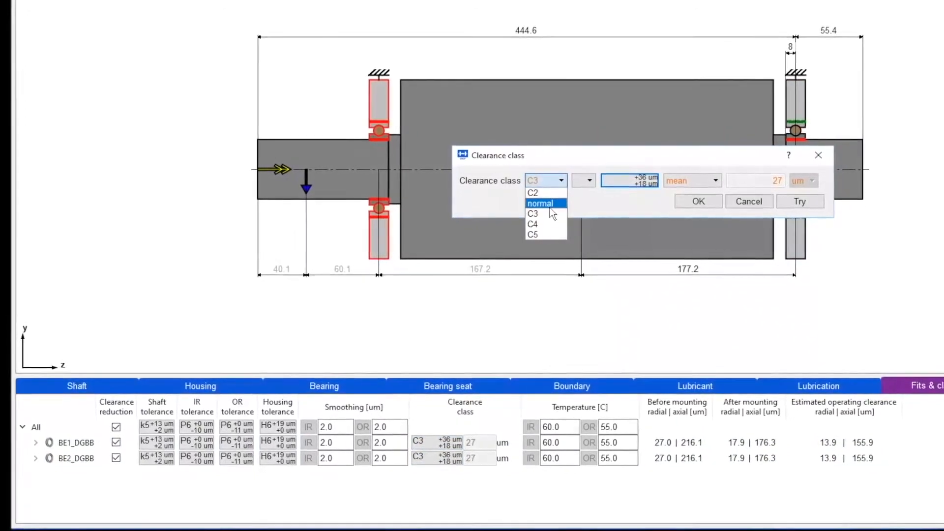
pyautogui.click(546, 203)
pyautogui.click(703, 202)
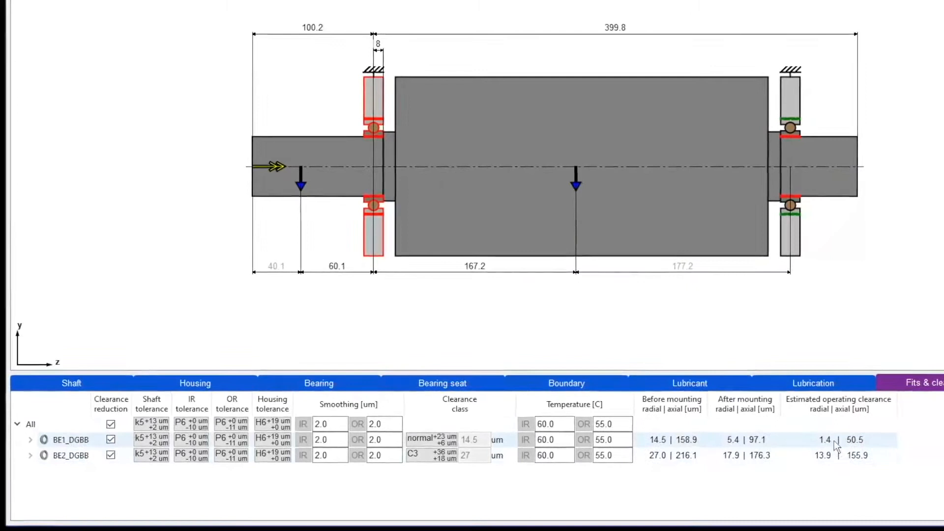
# Set BE1_DGBB back to clearance class C3, giving 13.9 µm radial clearance
pyautogui.click(443, 441)
pyautogui.click(547, 198)
pyautogui.click(551, 177)
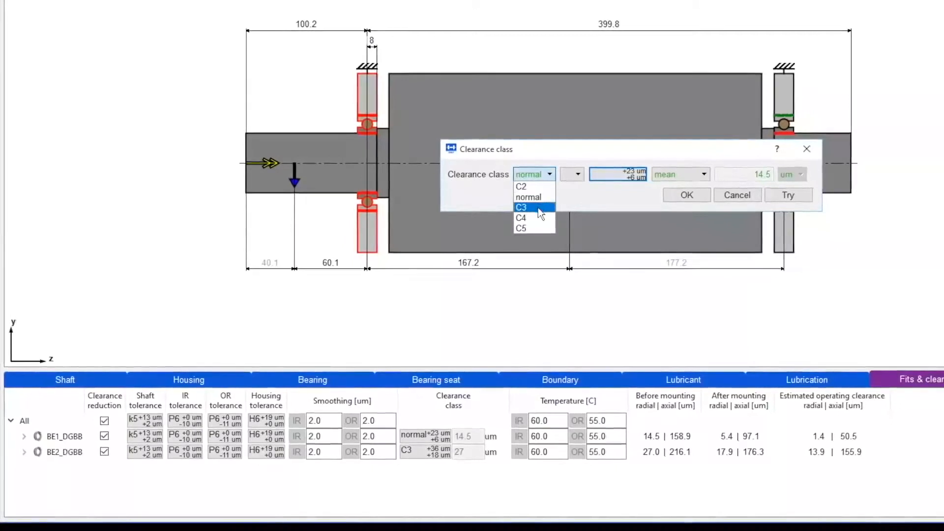
pyautogui.click(690, 197)
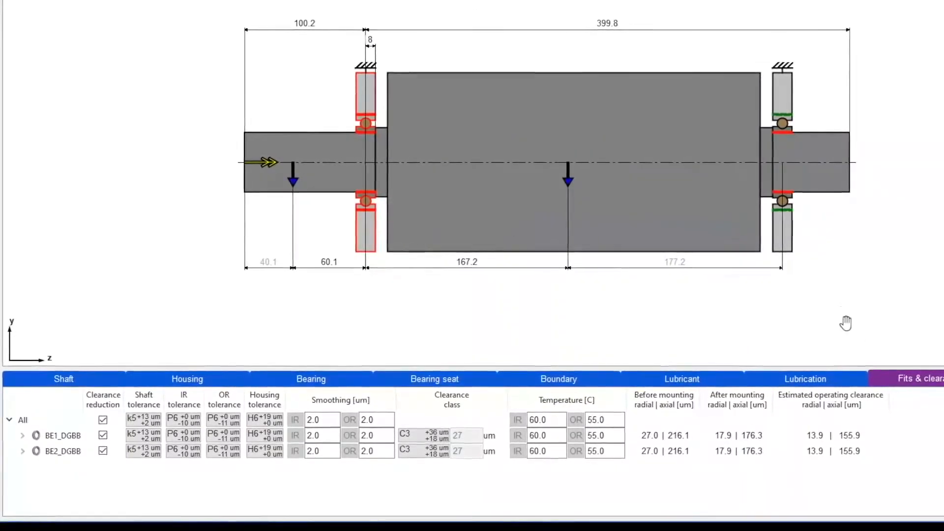